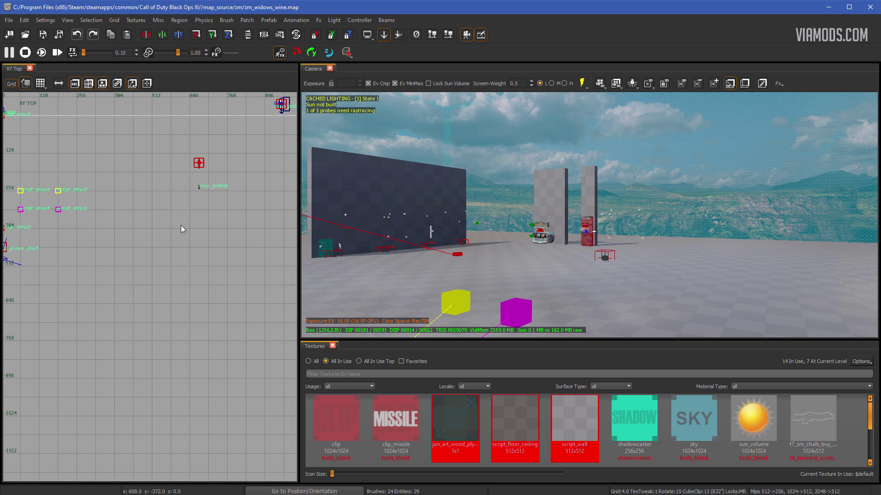
# - Add a misc prefab entity in empty floor space at about x 608, y -372 and browse to the zm/zm_core prefab folder
pyautogui.rightClick(180, 226)
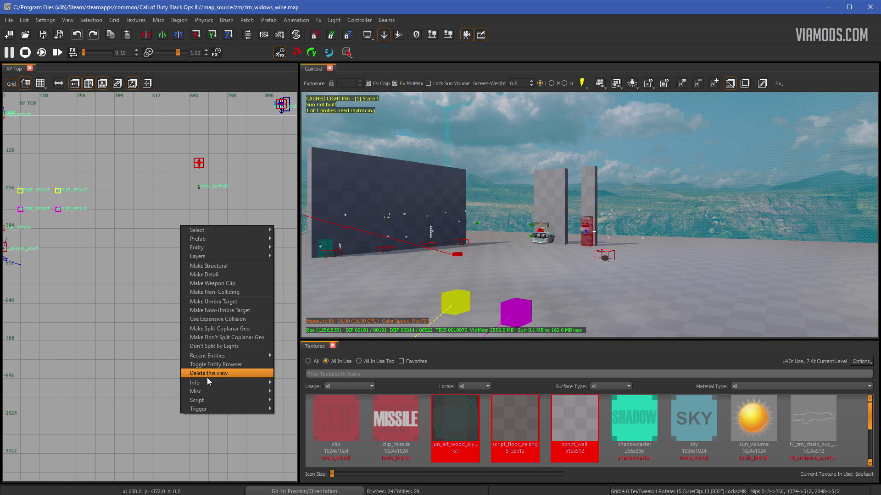
pyautogui.moveTo(211, 392)
pyautogui.click(282, 401)
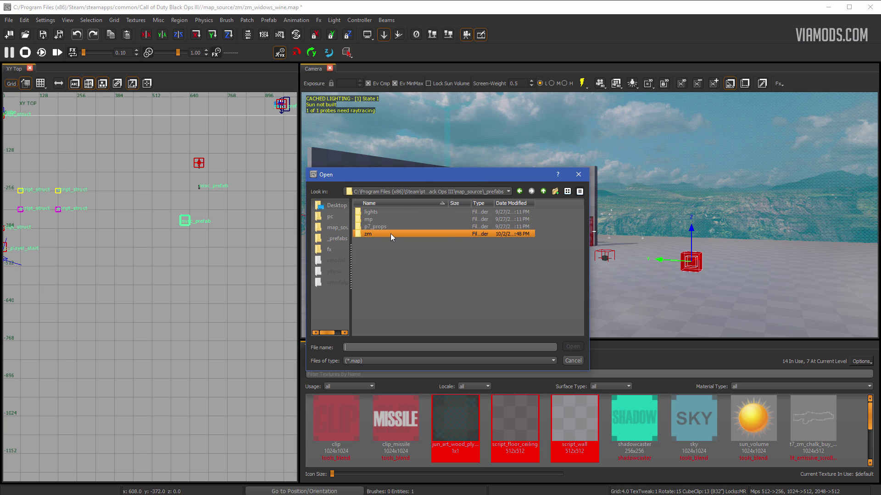
pyautogui.click(391, 235)
pyautogui.doubleClick(390, 233)
pyautogui.click(388, 218)
pyautogui.click(390, 213)
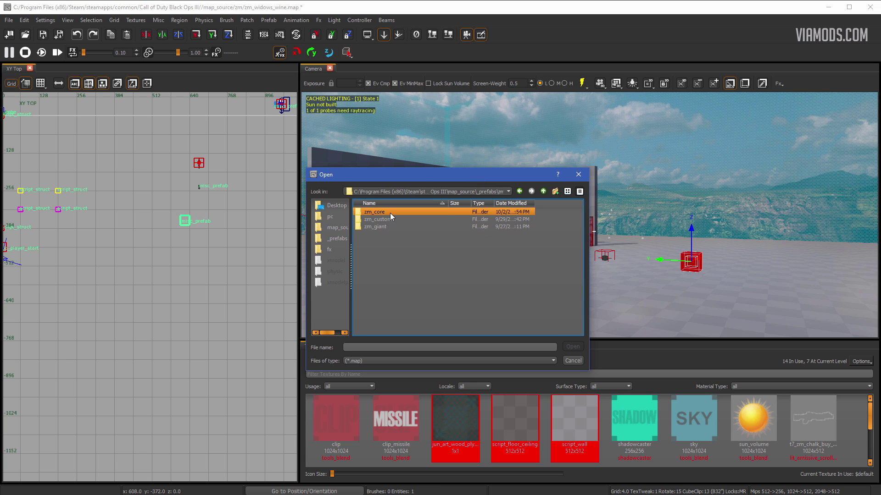
pyautogui.doubleClick(390, 213)
# - Load vending_deadshot_struct.map from zm_core as the new prefab and deselect it
pyautogui.scroll(-3, 415, 257)
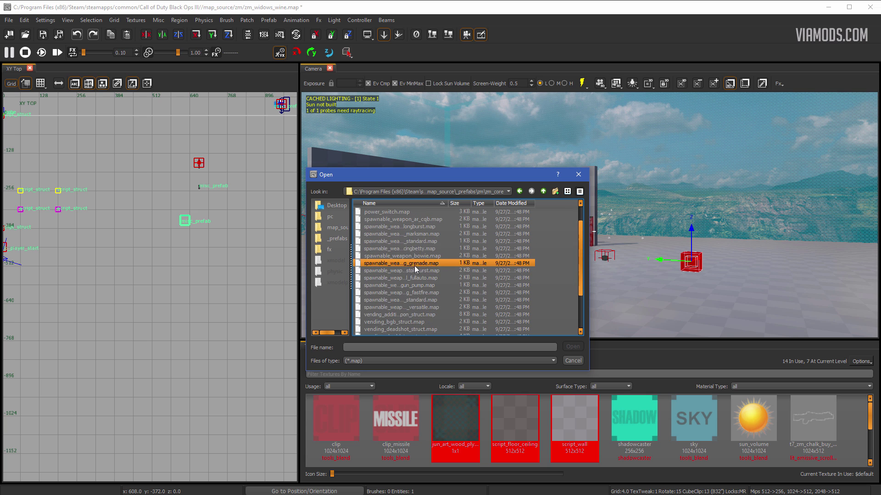
pyautogui.scroll(-1, 409, 267)
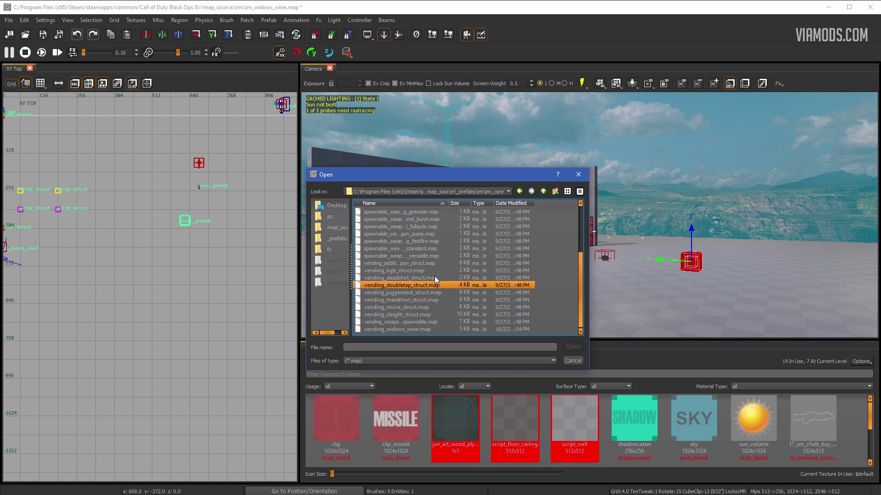
pyautogui.scroll(1, 434, 276)
pyautogui.scroll(2, 413, 250)
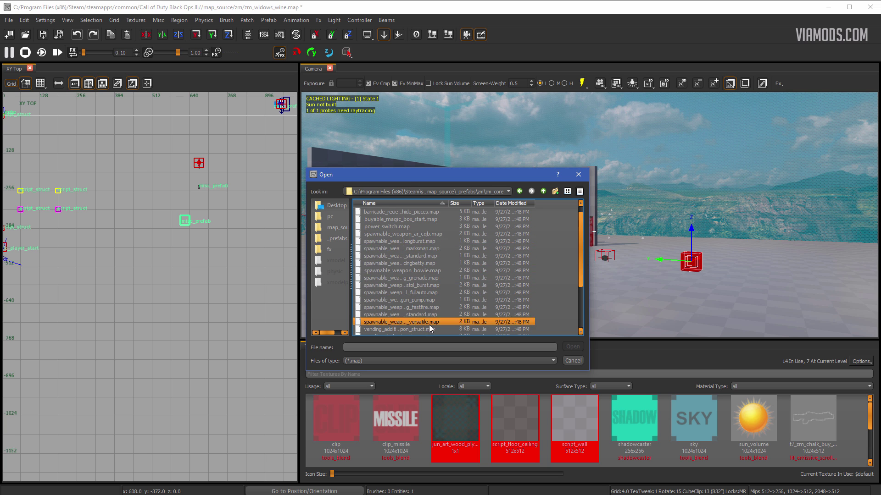
pyautogui.scroll(1, 426, 275)
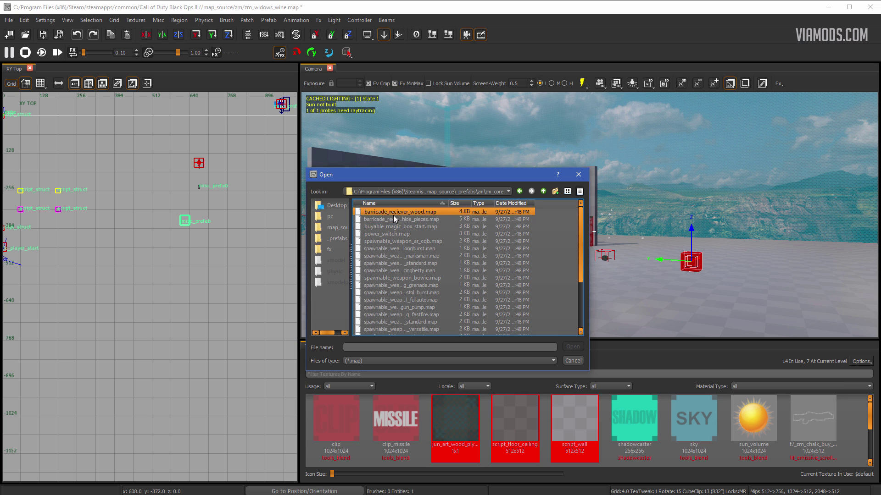
pyautogui.scroll(-2, 394, 298)
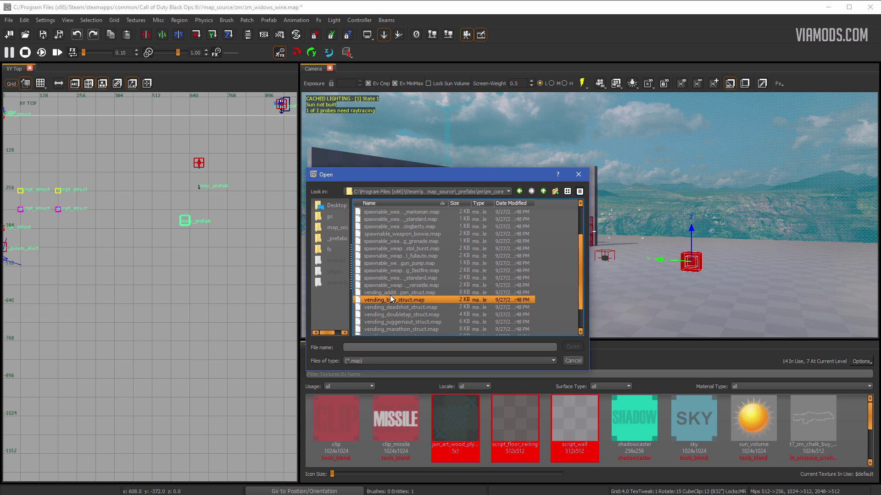
pyautogui.scroll(-1, 392, 298)
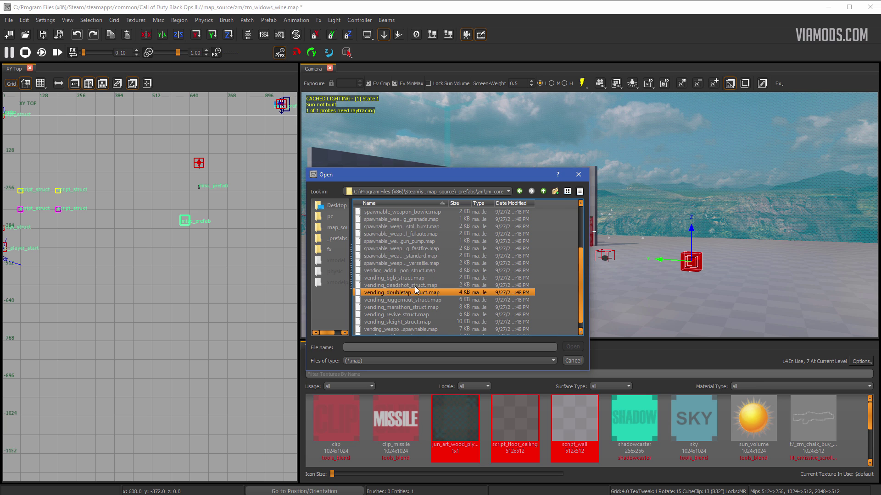
pyautogui.click(415, 287)
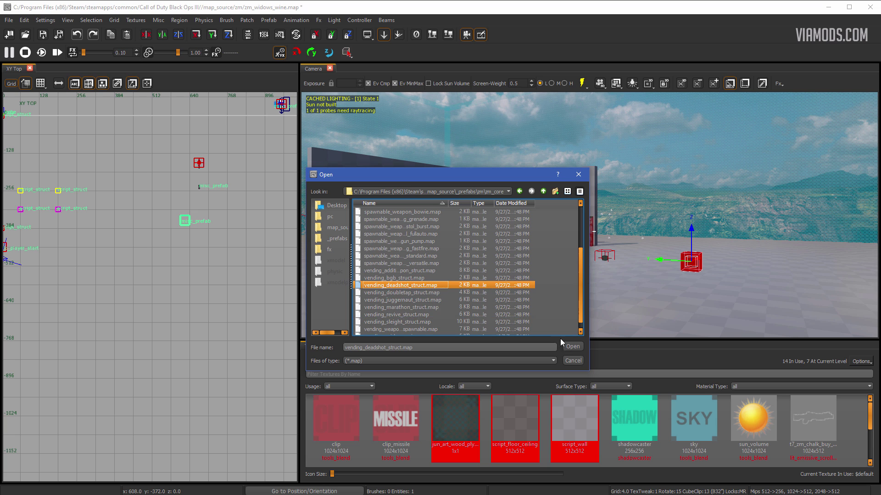
pyautogui.click(571, 346)
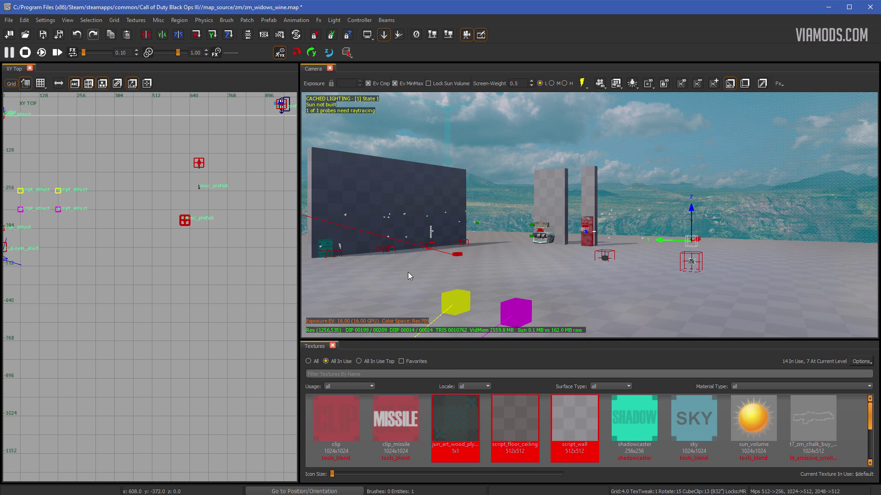
pyautogui.press('Escape')
# - Place the zm_core prefab vending_additionalprimaryweapon_struct.map on the floor at about x 996, y -264
pyautogui.moveTo(239, 269); pyautogui.dragTo(186, 275, button='right')
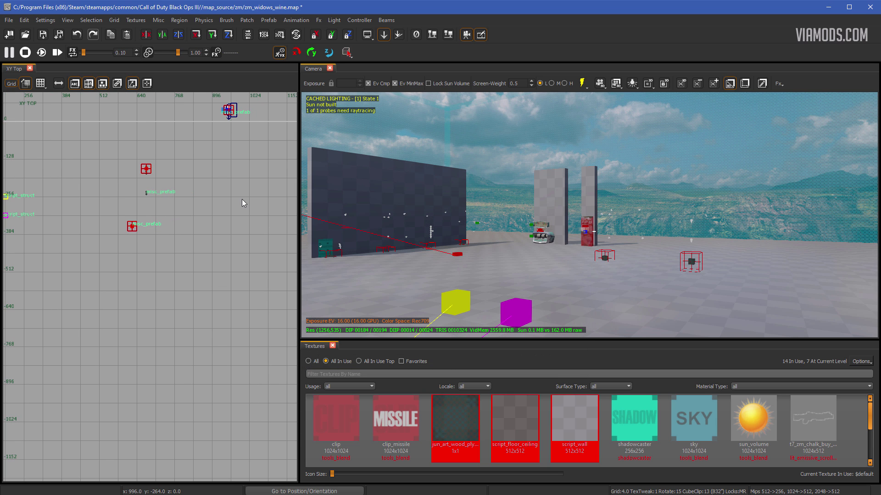
pyautogui.rightClick(241, 200)
pyautogui.moveTo(307, 366)
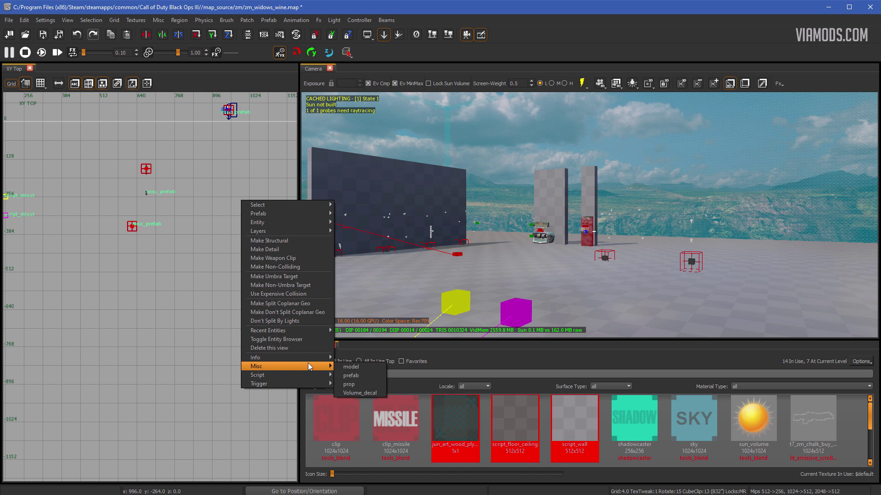
pyautogui.click(364, 374)
pyautogui.click(373, 234)
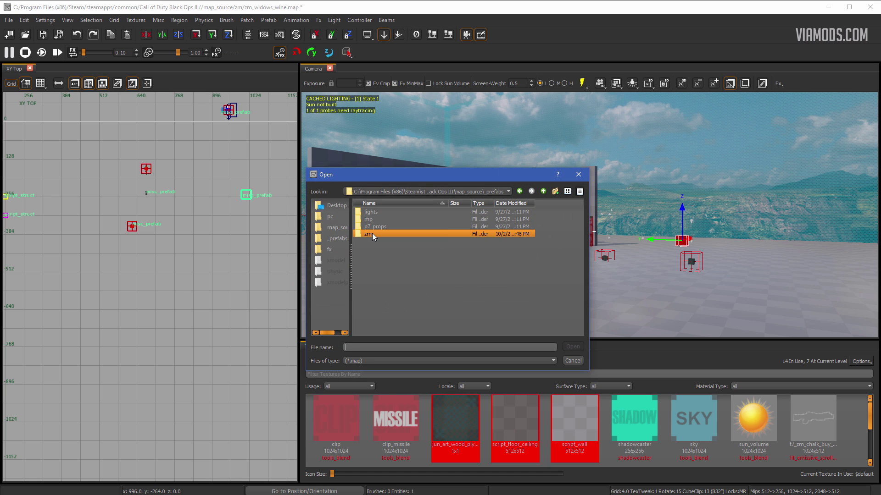
pyautogui.doubleClick(372, 233)
pyautogui.doubleClick(380, 212)
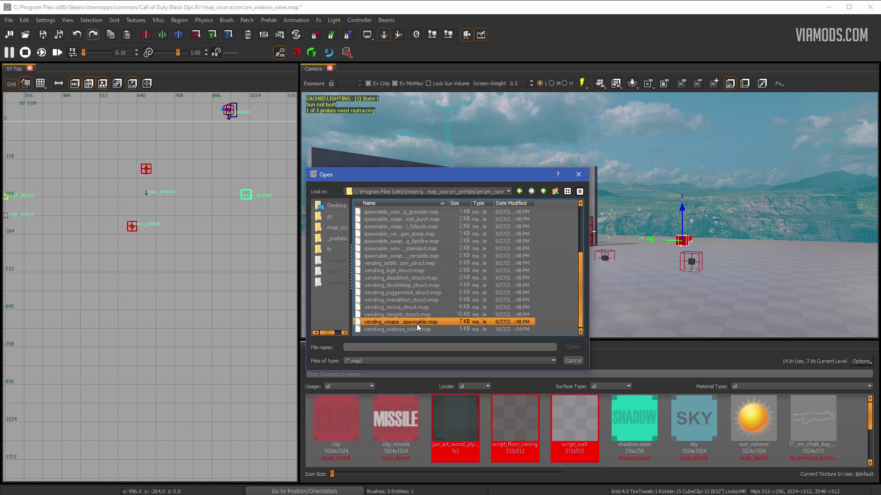
pyautogui.click(418, 271)
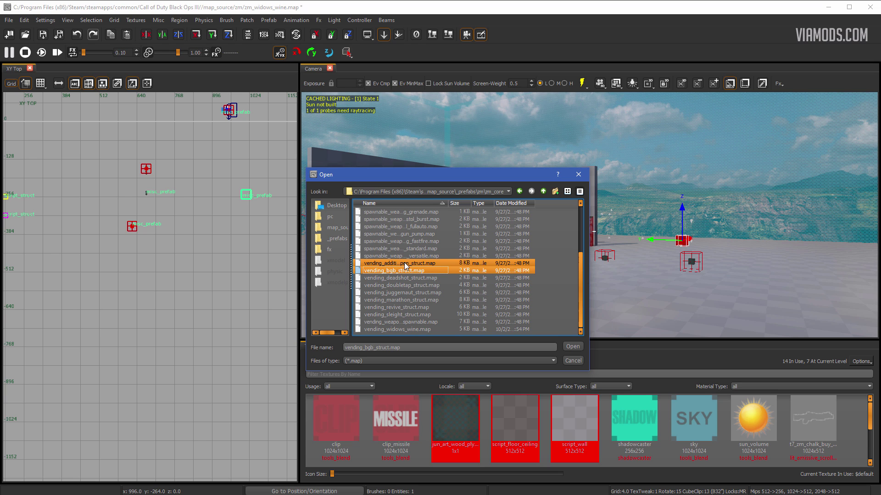
pyautogui.click(405, 264)
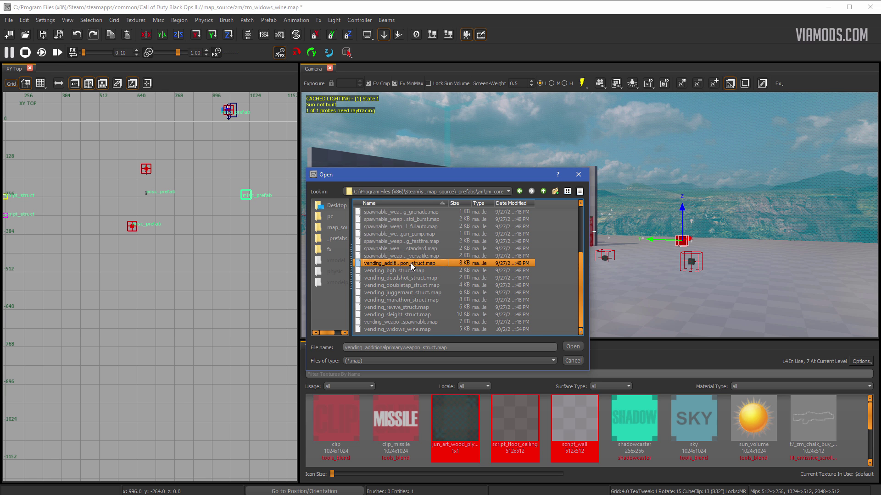
pyautogui.click(572, 346)
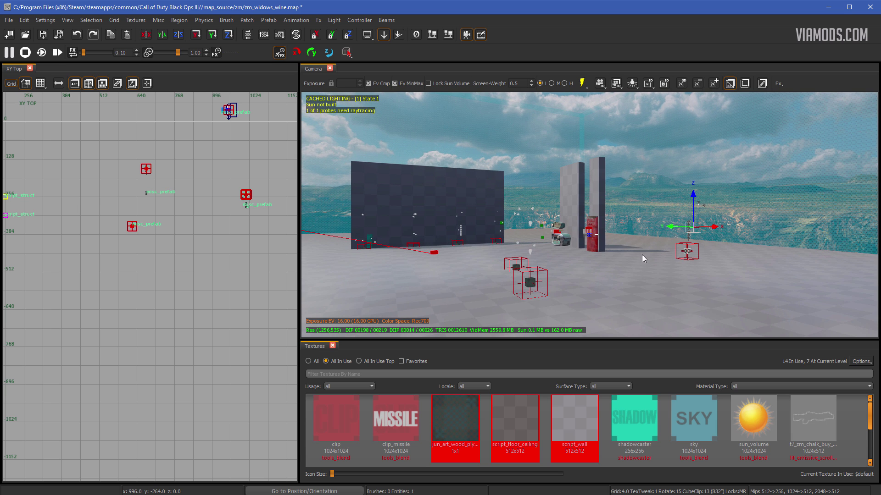
# - Try placing the zm_core prefab vending_bgb_struct.map on the floor at about x 812, y -388
pyautogui.rightClick(189, 239)
pyautogui.moveTo(250, 402)
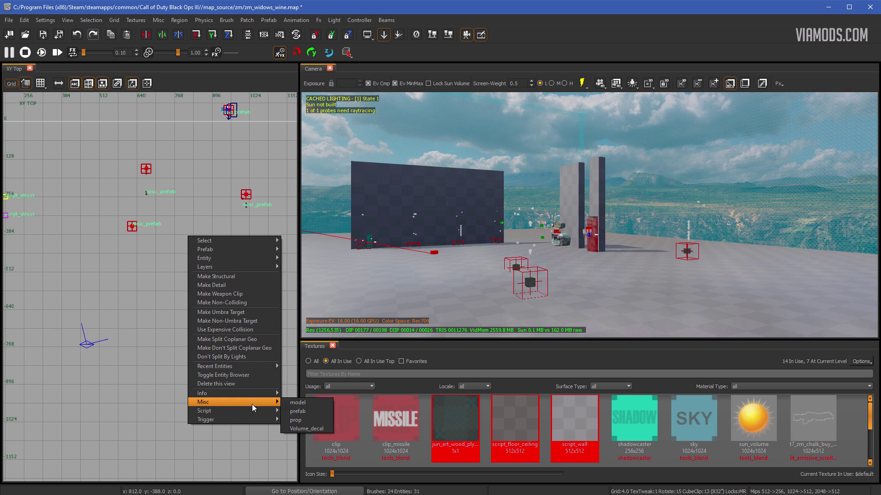
pyautogui.click(301, 411)
pyautogui.doubleClick(372, 212)
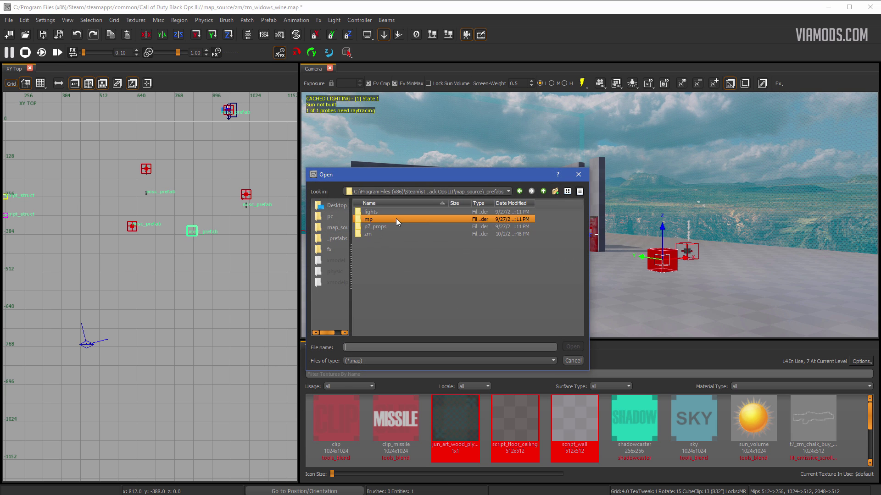
pyautogui.doubleClick(386, 213)
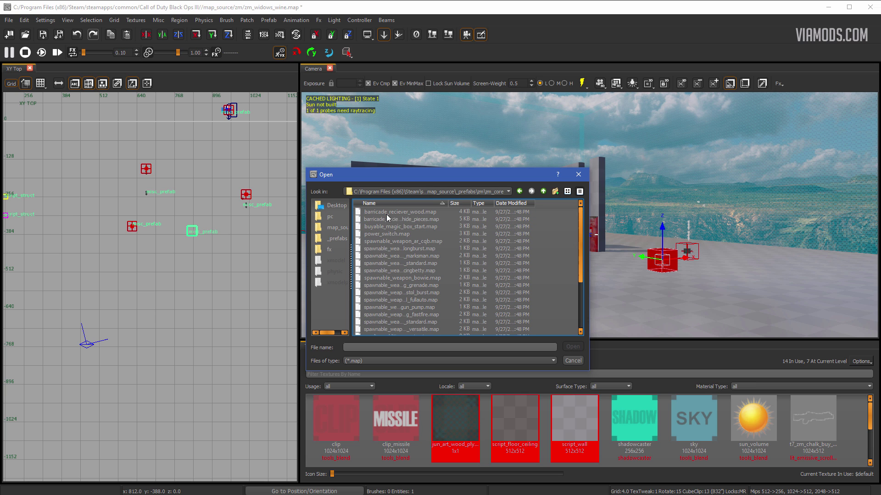
pyautogui.scroll(-2, 414, 254)
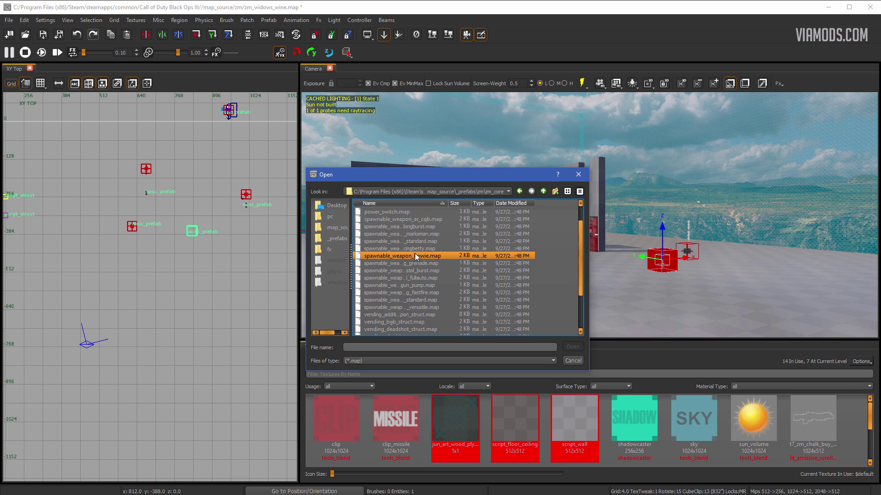
pyautogui.click(417, 300)
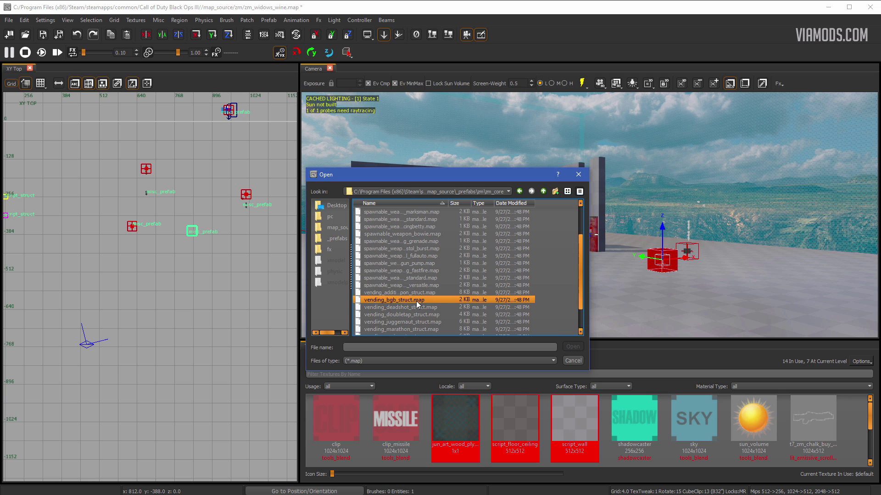
pyautogui.scroll(-1, 431, 317)
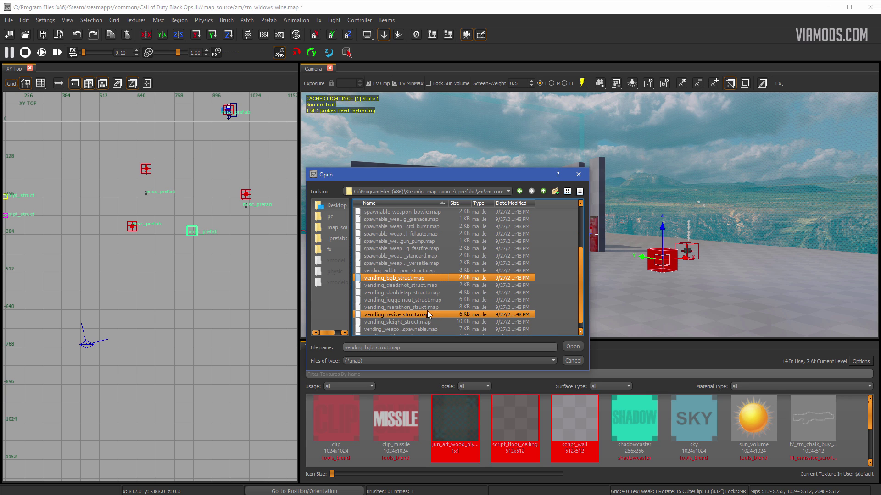
pyautogui.scroll(-1, 421, 321)
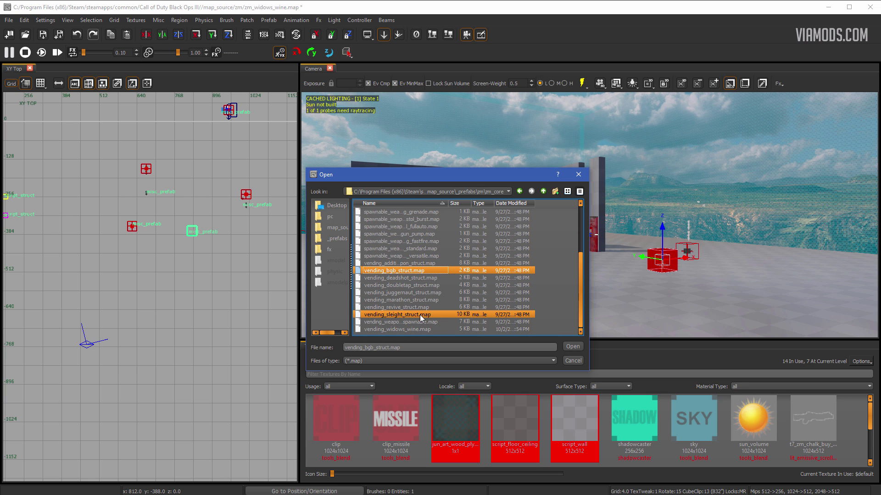
pyautogui.doubleClick(417, 271)
pyautogui.moveTo(638, 273); pyautogui.dragTo(642, 269, button='right')
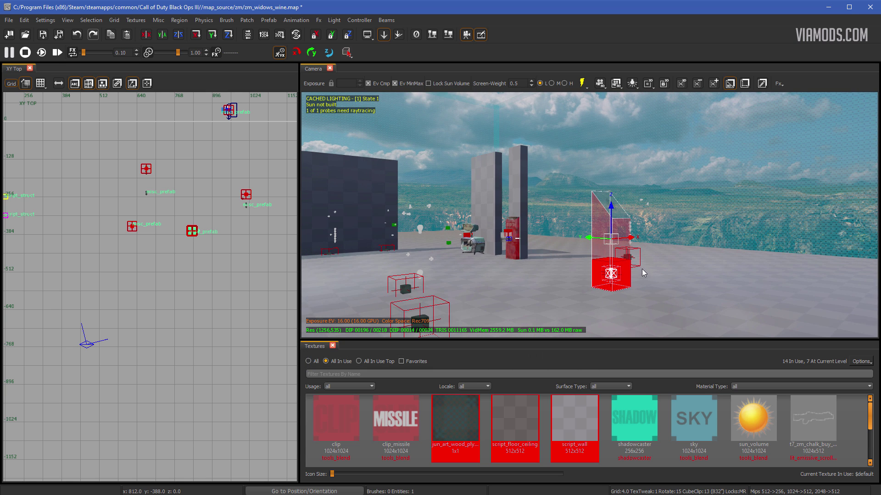
pyautogui.press('Escape')
# - Place the zm_core prefab vending_marathon_struct.map on the floor at about x 912, y -444 and deselect it
pyautogui.rightClick(216, 252)
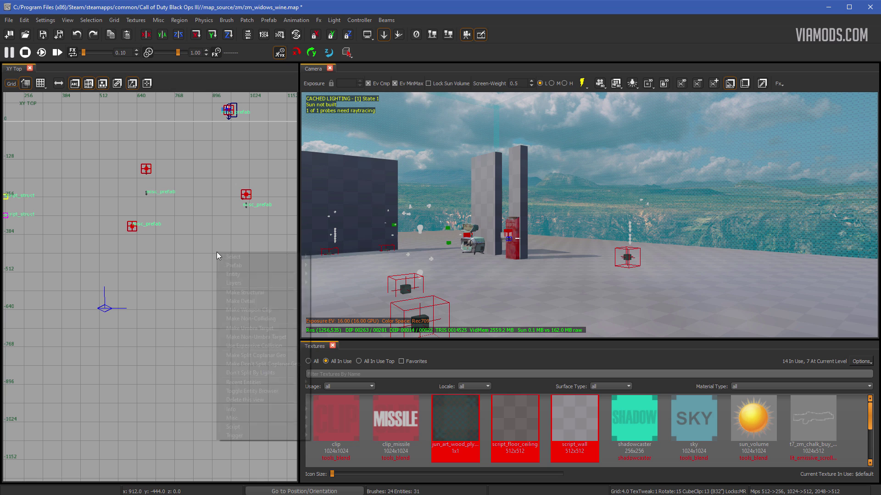
pyautogui.moveTo(292, 419)
pyautogui.click(326, 427)
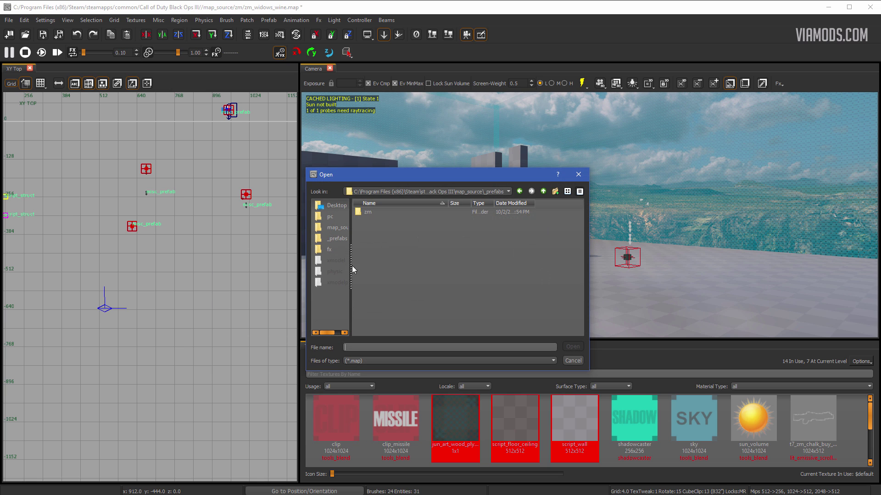
pyautogui.doubleClick(389, 234)
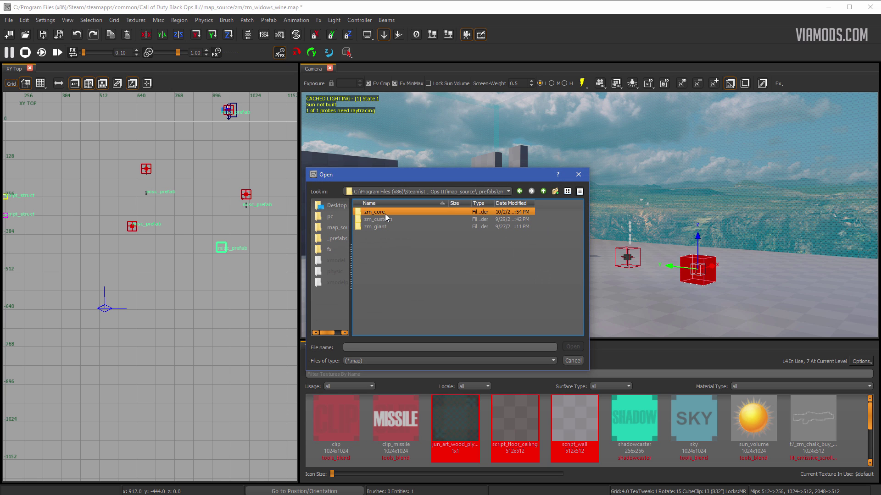
pyautogui.doubleClick(384, 214)
pyautogui.scroll(-3, 413, 275)
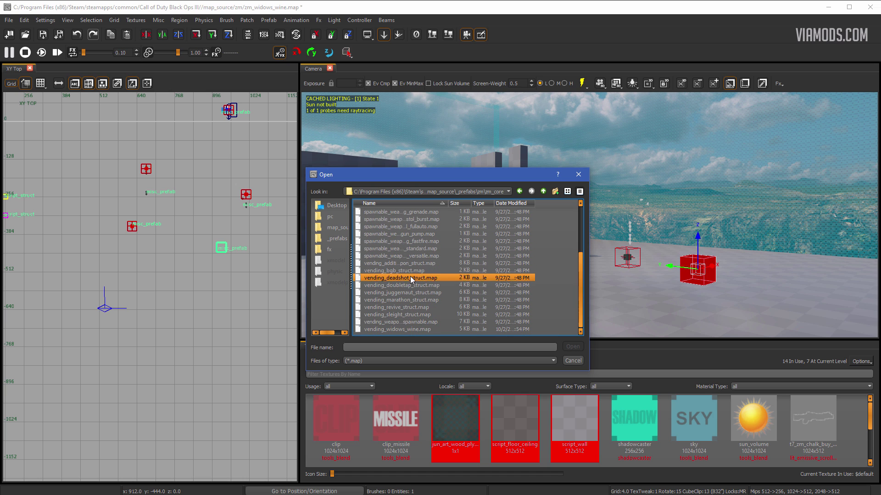
pyautogui.click(426, 300)
pyautogui.doubleClick(425, 300)
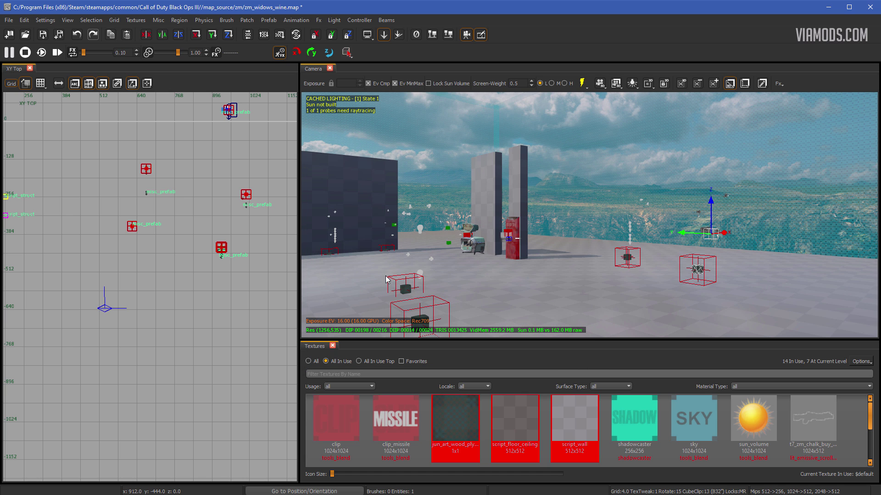
pyautogui.press('Escape')
pyautogui.moveTo(244, 302); pyautogui.dragTo(228, 296, button='right')
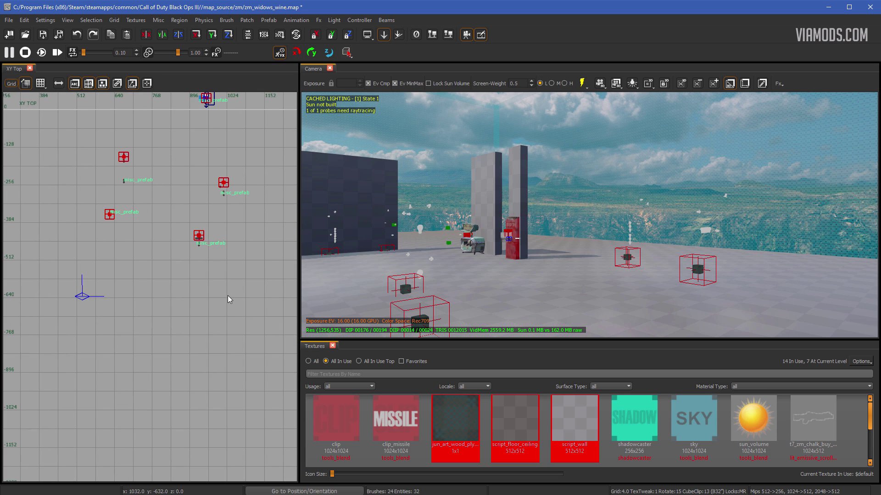
pyautogui.rightClick(219, 272)
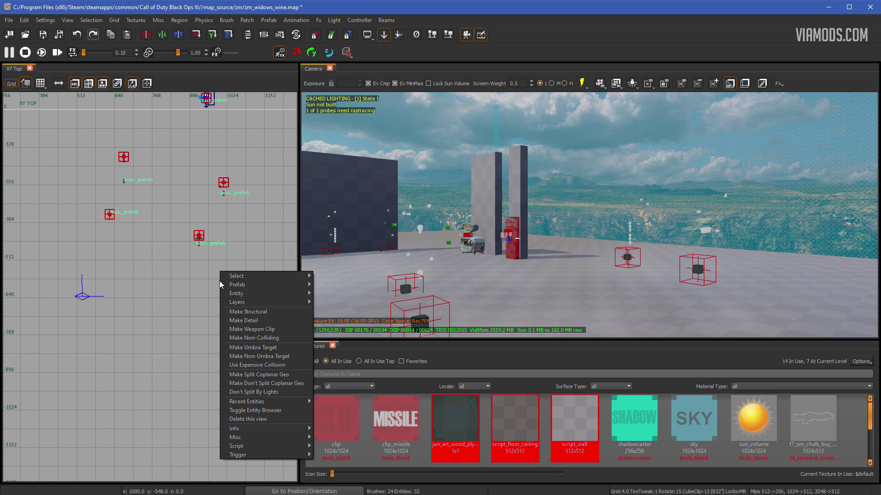
pyautogui.rightClick(527, 264)
pyautogui.click(638, 218)
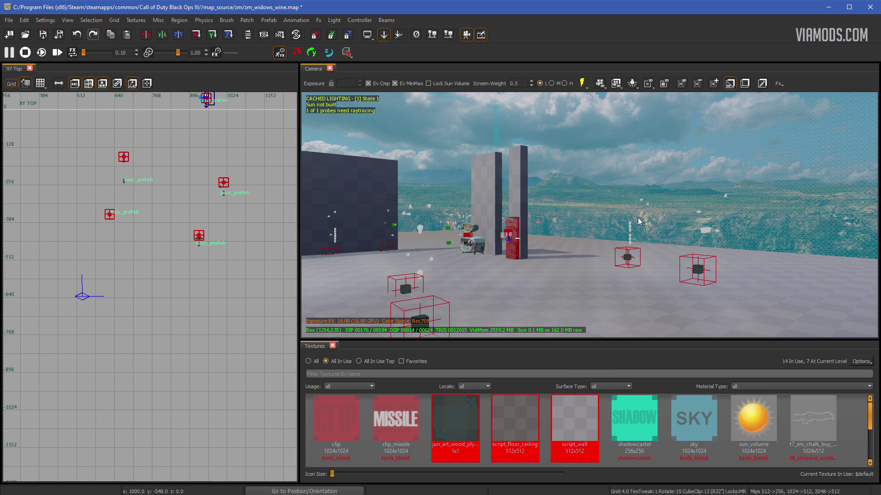
pyautogui.moveTo(640, 222); pyautogui.dragTo(716, 222, button='right')
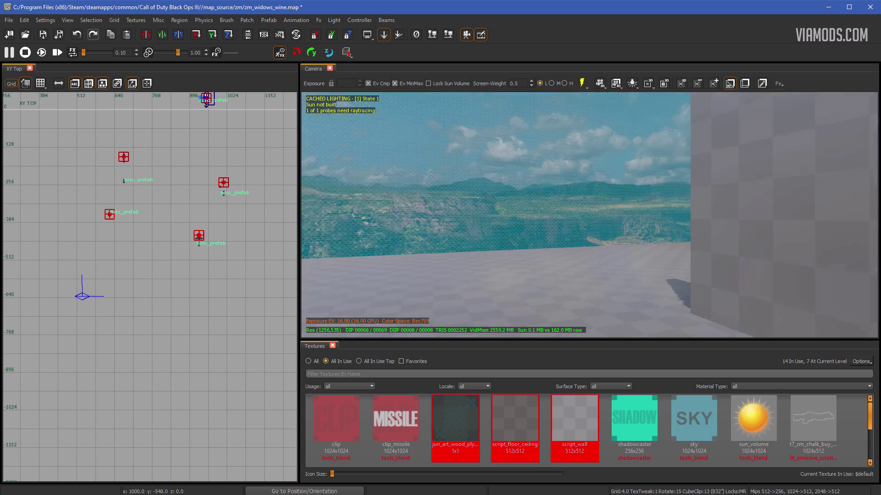
# - Start adding a prefab on the large checkered script_wall and browse to the zm\zm_core folder
pyautogui.moveTo(505, 238); pyautogui.dragTo(573, 253, button='right')
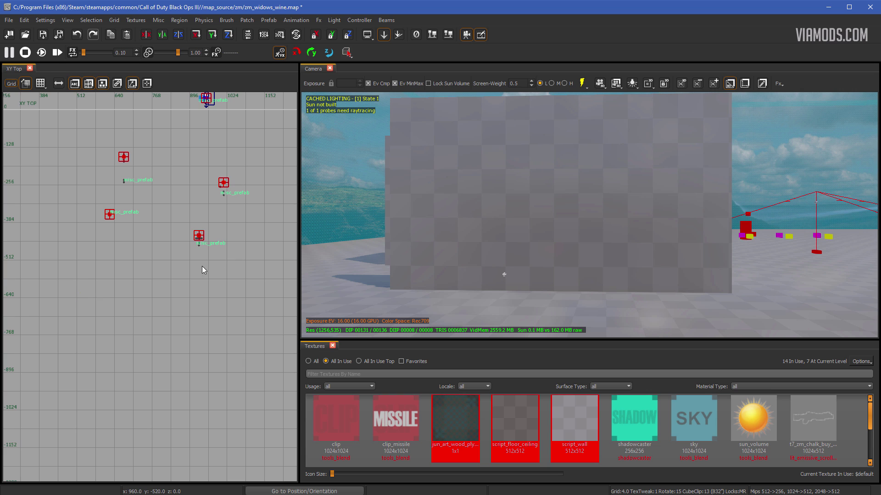
pyautogui.moveTo(202, 266); pyautogui.dragTo(149, 261, button='right')
pyautogui.rightClick(577, 243)
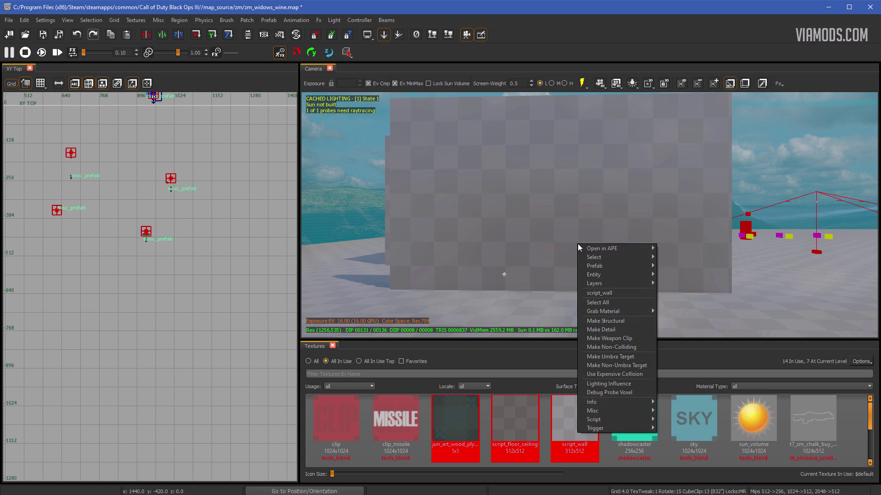
pyautogui.moveTo(627, 415)
pyautogui.click(673, 420)
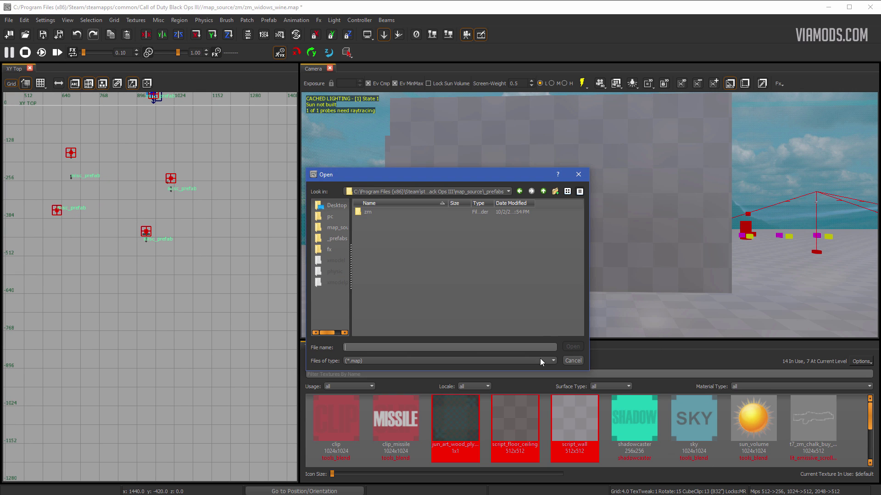
pyautogui.doubleClick(381, 212)
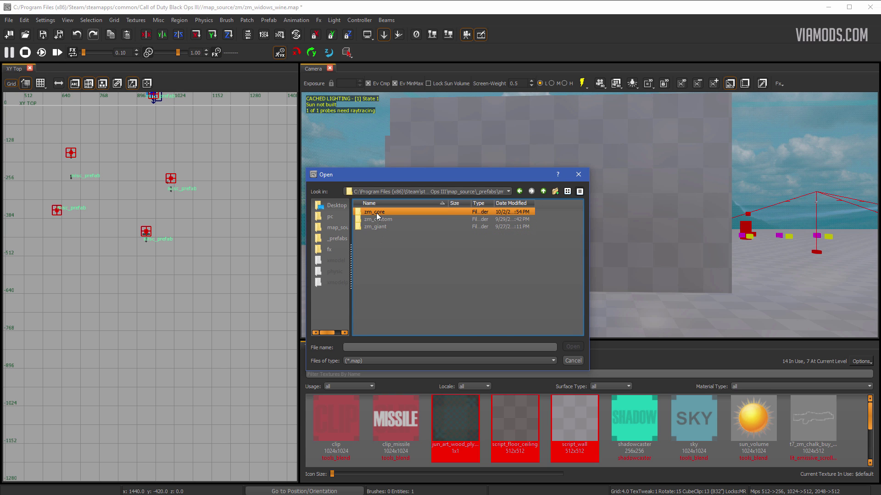
pyautogui.click(376, 212)
pyautogui.doubleClick(377, 212)
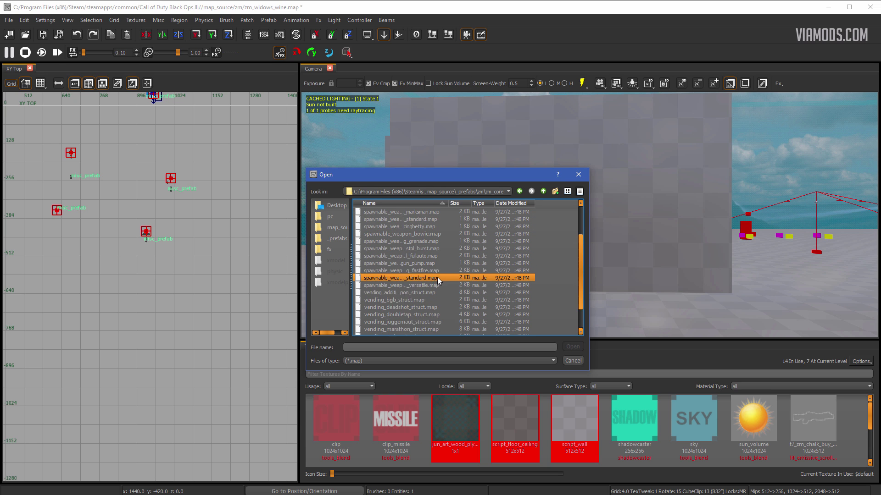
# - Browse the spawnable weapon prefabs and place the first one ending in _standard.map, listed just before bouncingbetty, on the wall
pyautogui.scroll(3, 440, 296)
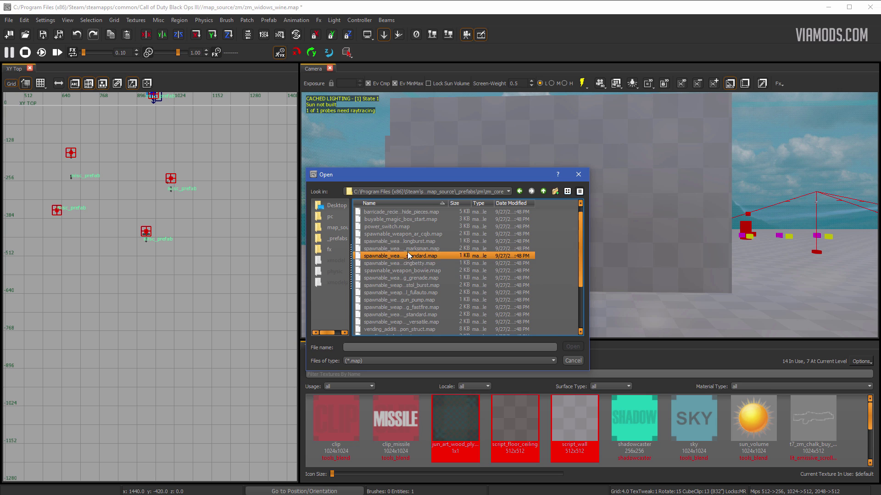
pyautogui.click(425, 249)
pyautogui.click(410, 241)
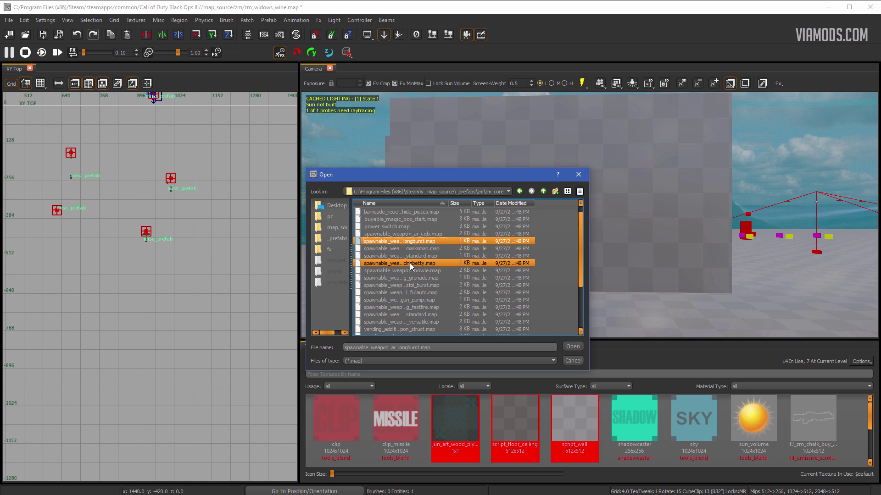
pyautogui.click(397, 270)
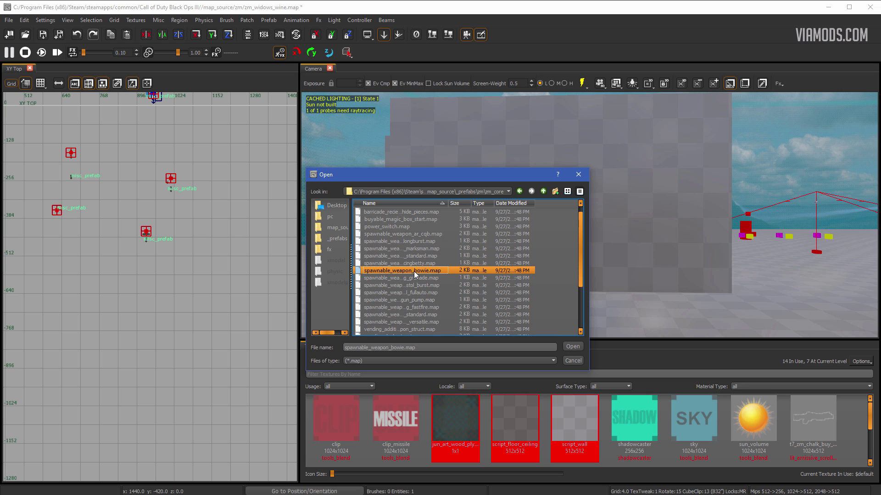
pyautogui.click(411, 264)
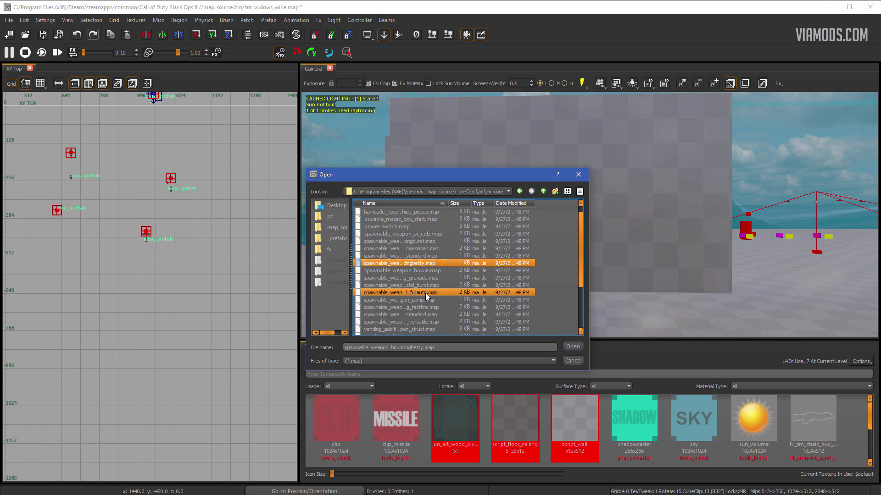
pyautogui.scroll(-1, 444, 265)
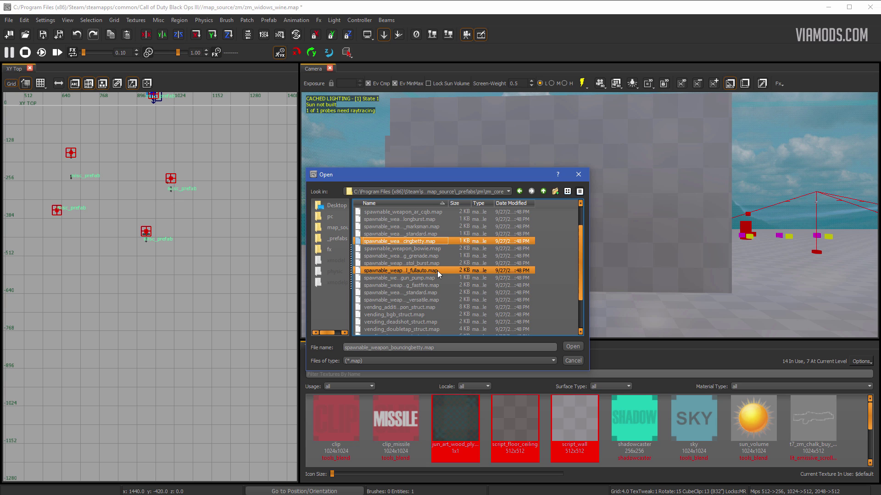
pyautogui.click(410, 278)
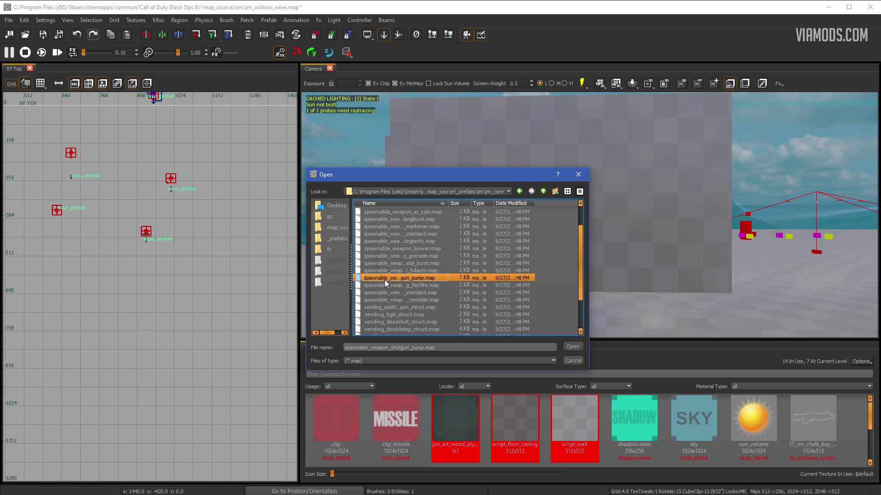
pyautogui.doubleClick(389, 237)
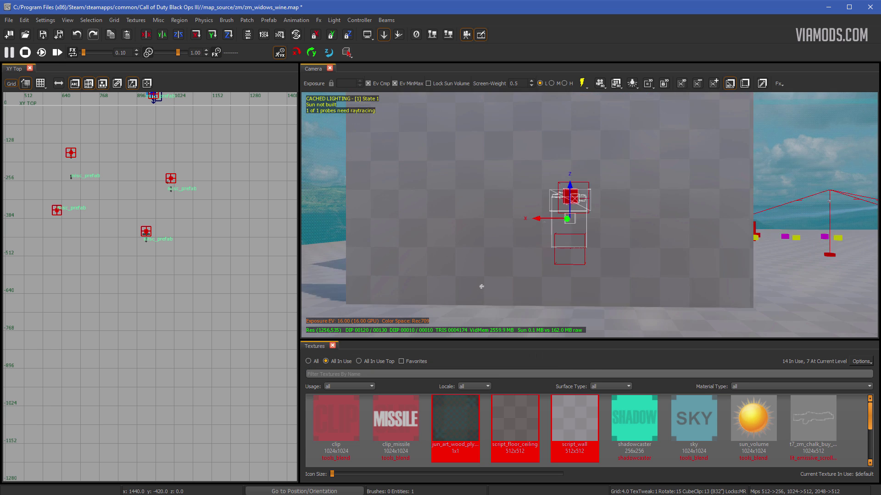
# - Lower the weapon prefab on the wall to z 60
pyautogui.moveTo(589, 216)
pyautogui.mouseDown(button='right')
pyautogui.moveTo(688, 215)
pyautogui.moveTo(573, 216)
pyautogui.mouseUp(button='right')
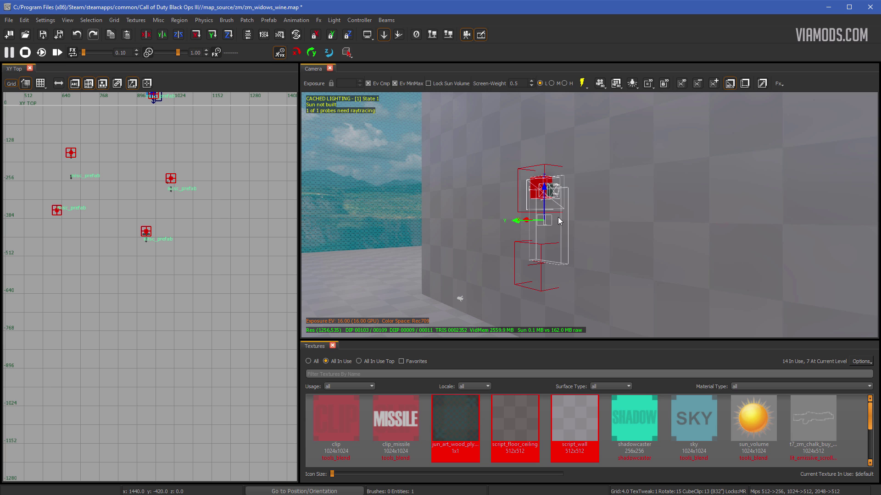
pyautogui.moveTo(545, 192); pyautogui.dragTo(535, 261)
pyautogui.moveTo(538, 261); pyautogui.dragTo(540, 305, button='right')
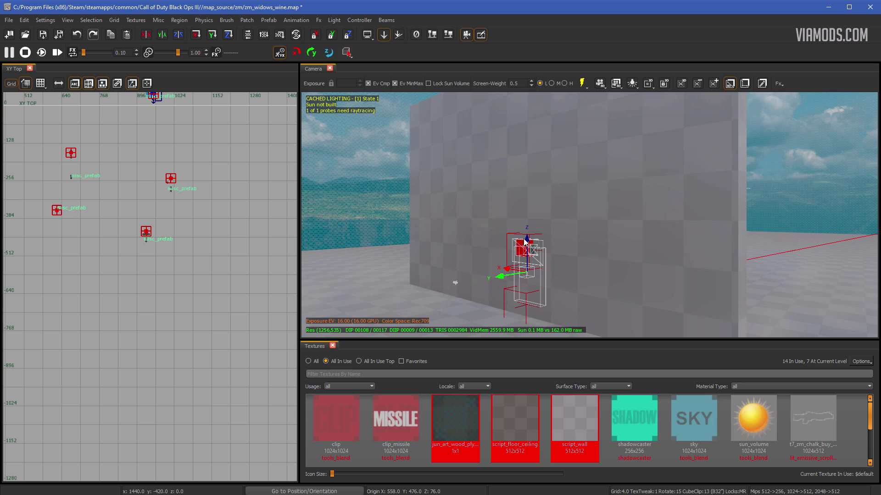
pyautogui.moveTo(527, 240); pyautogui.dragTo(528, 256)
pyautogui.moveTo(528, 257)
pyautogui.mouseDown(button='right')
pyautogui.moveTo(546, 255)
pyautogui.moveTo(549, 266)
pyautogui.moveTo(539, 250)
pyautogui.mouseUp(button='right')
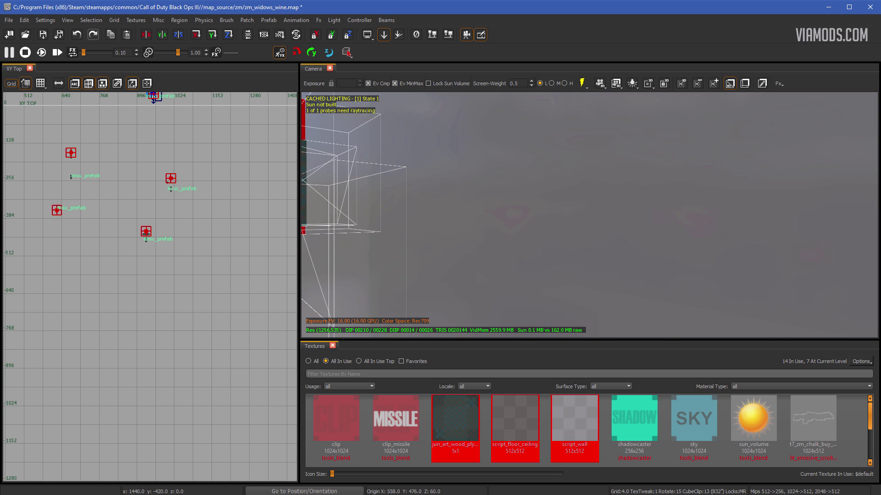
# - Examine how the weapon prefab sits against the wall up close and from above, using a grid size of 1
pyautogui.moveTo(495, 254); pyautogui.dragTo(459, 253, button='right')
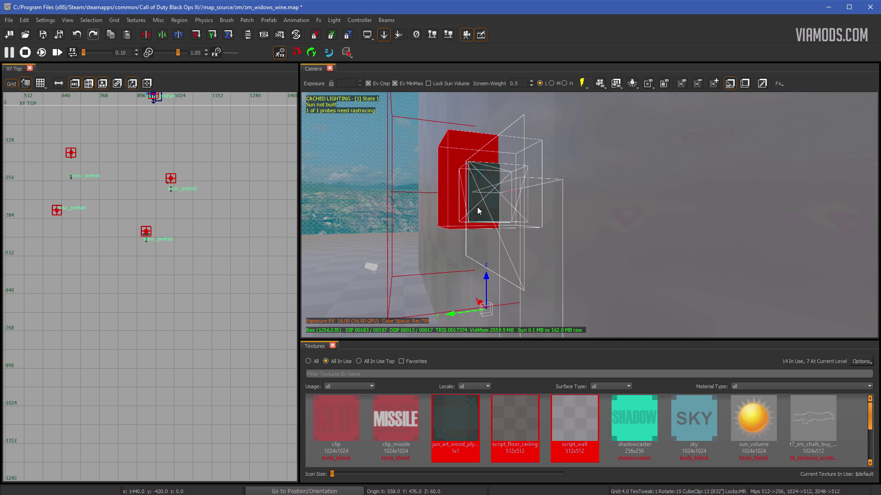
pyautogui.moveTo(478, 211)
pyautogui.mouseDown(button='right')
pyautogui.moveTo(469, 224)
pyautogui.moveTo(477, 214)
pyautogui.mouseUp(button='right')
pyautogui.moveTo(494, 257); pyautogui.dragTo(487, 257, button='right')
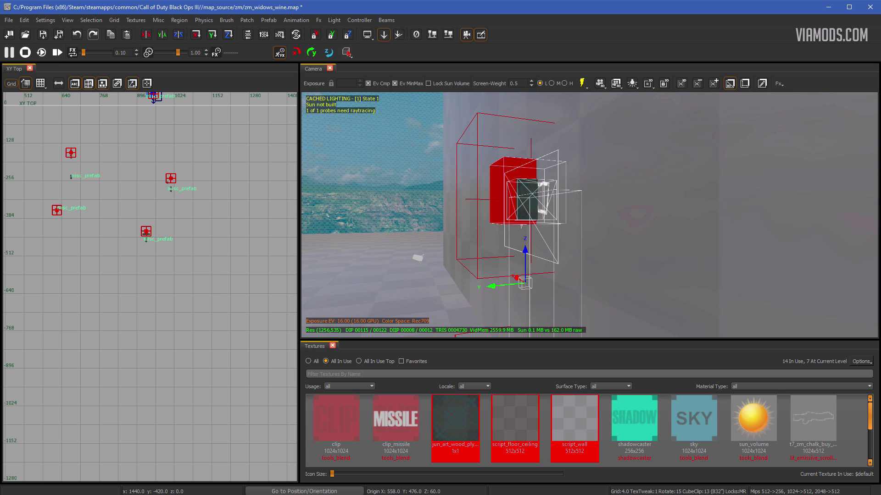
pyautogui.press('1')
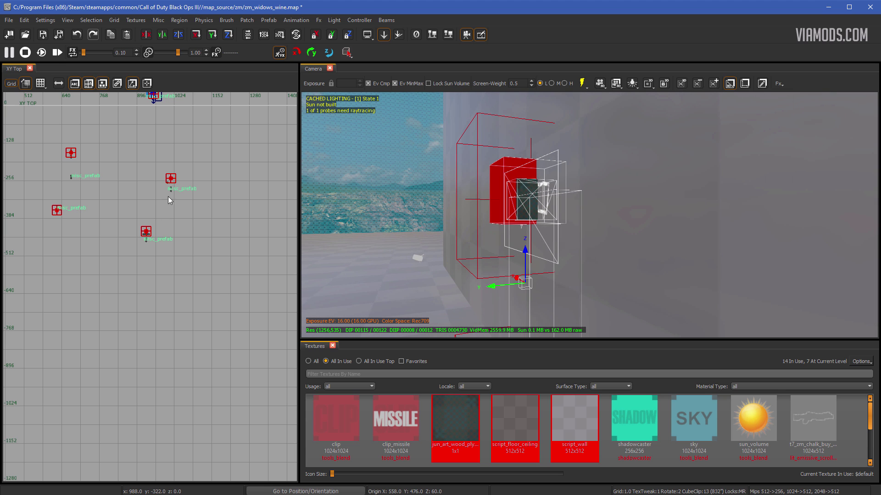
pyautogui.moveTo(174, 186); pyautogui.dragTo(188, 283, button='right')
pyautogui.moveTo(222, 166); pyautogui.dragTo(209, 289, button='right')
pyautogui.moveTo(72, 183); pyautogui.dragTo(100, 180, button='right')
pyautogui.scroll(3, 73, 184)
pyautogui.scroll(2, 211, 191)
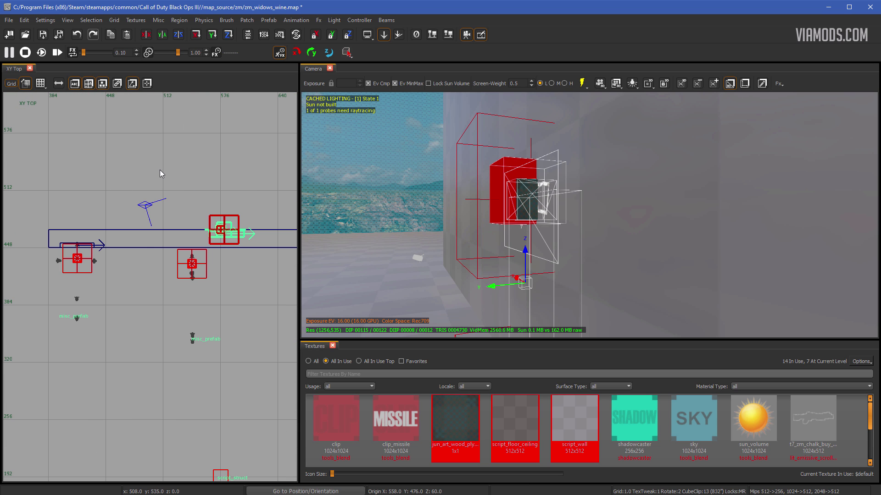
pyautogui.press('Escape')
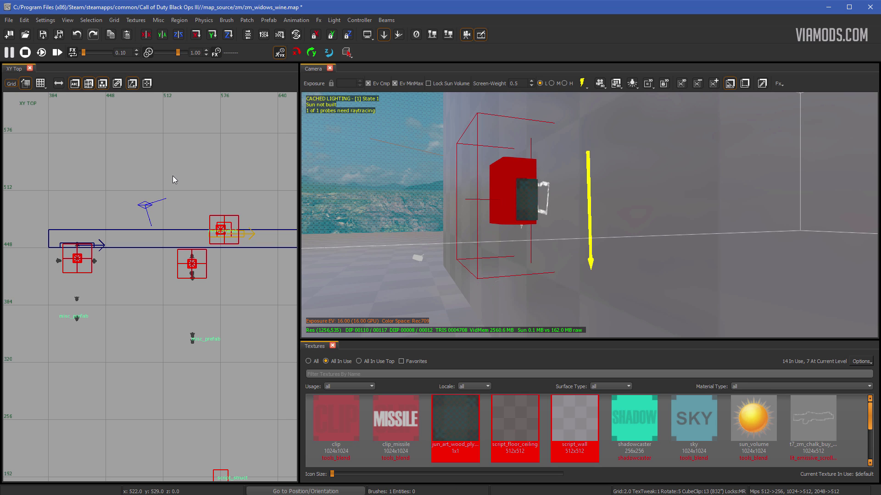
pyautogui.rightClick(191, 174)
pyautogui.click(169, 162)
pyautogui.press('Escape')
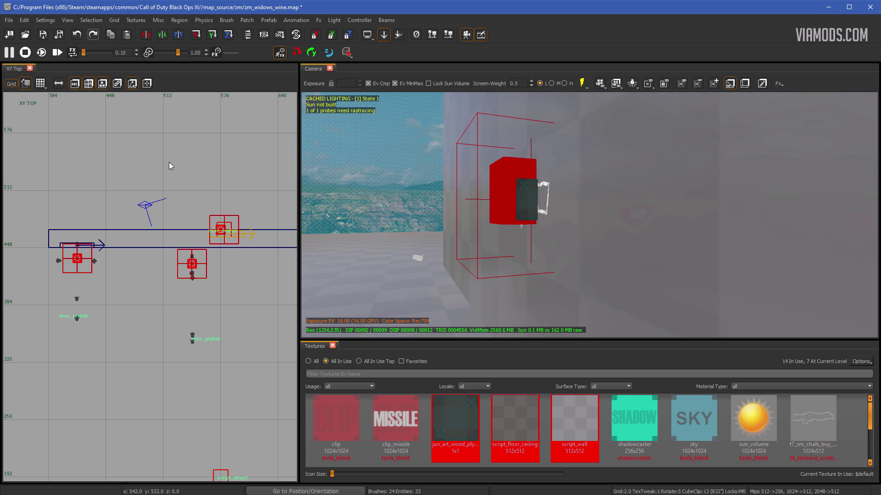
# - Set the grid size to 1, move the wall weapon prefab to y 477 in the top view, and deselect it
pyautogui.press('4')
pyautogui.press('1')
pyautogui.scroll(5, 166, 168)
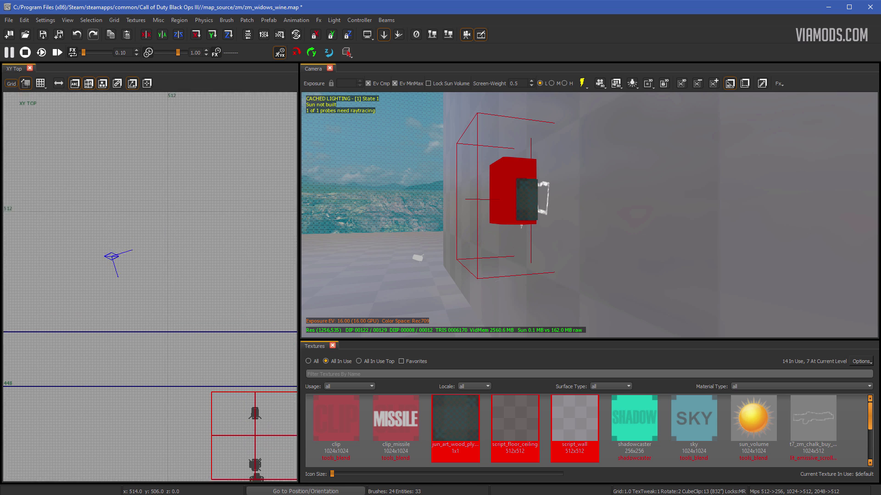
pyautogui.moveTo(249, 247); pyautogui.dragTo(252, 246, button='right')
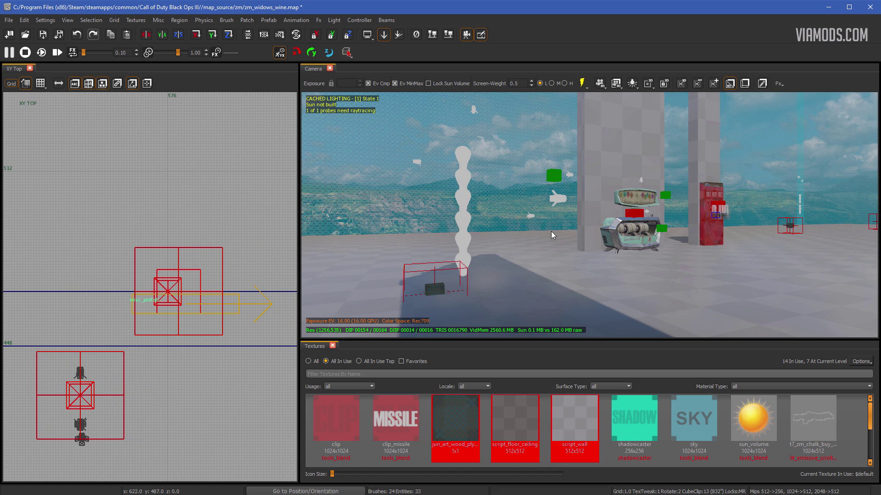
pyautogui.click(520, 205)
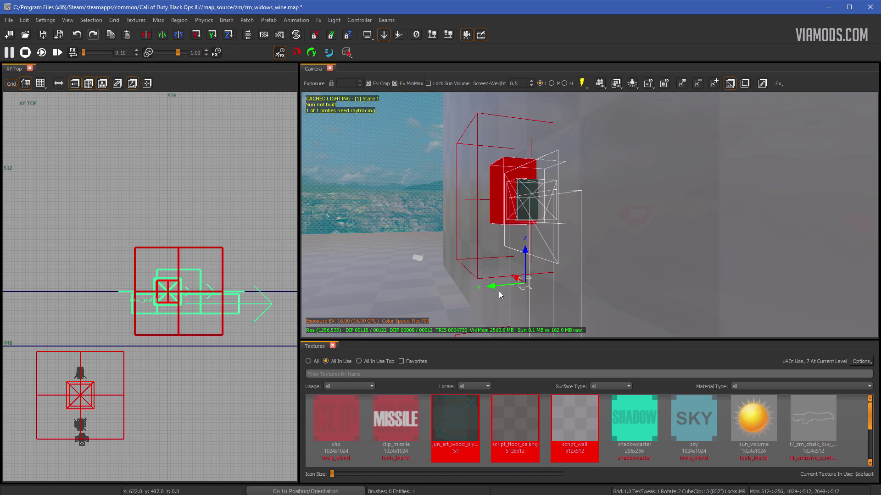
pyautogui.scroll(1, 198, 300)
pyautogui.moveTo(191, 293); pyautogui.dragTo(144, 256, button='right')
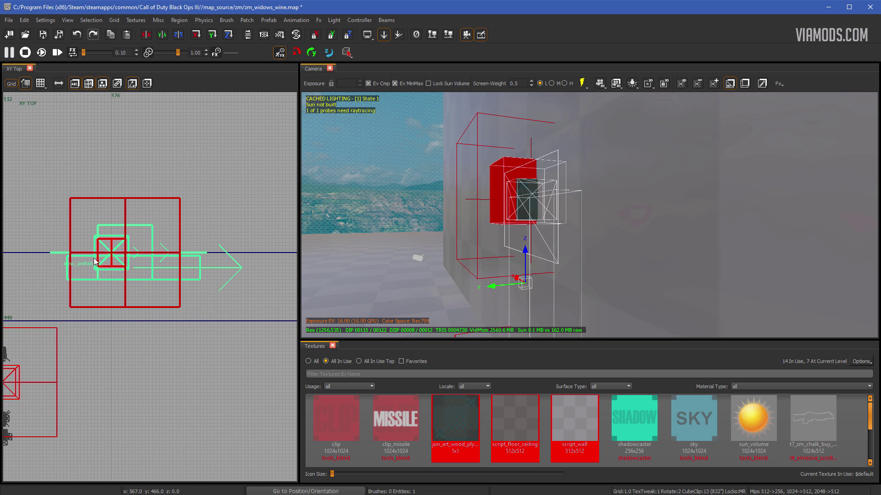
pyautogui.moveTo(136, 264); pyautogui.dragTo(135, 262)
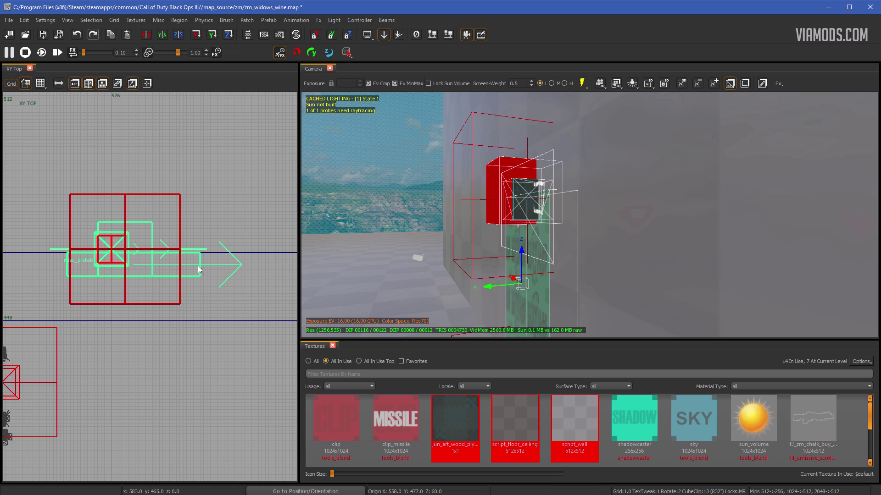
pyautogui.press('Escape')
# - Insert a misc prefab on the wall beside the existing weapon and open the zm_core prefab folder
pyautogui.moveTo(519, 200)
pyautogui.mouseDown(button='right')
pyautogui.moveTo(542, 200)
pyautogui.moveTo(532, 200)
pyautogui.mouseUp(button='right')
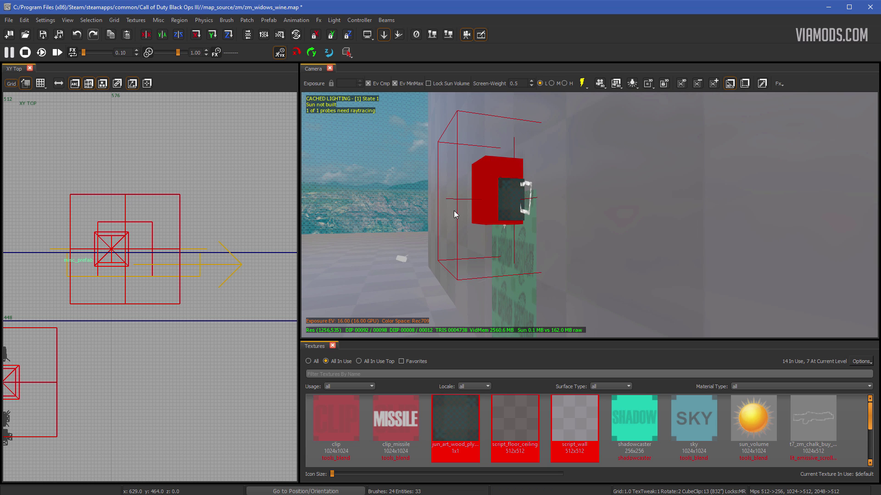
pyautogui.scroll(2, 175, 269)
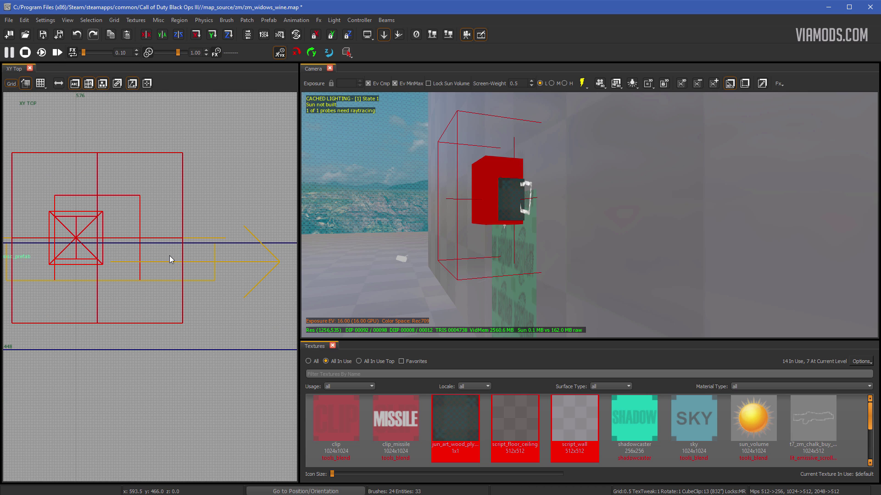
pyautogui.moveTo(523, 203)
pyautogui.mouseDown(button='right')
pyautogui.moveTo(535, 203)
pyautogui.moveTo(507, 203)
pyautogui.mouseUp(button='right')
pyautogui.press('Right')
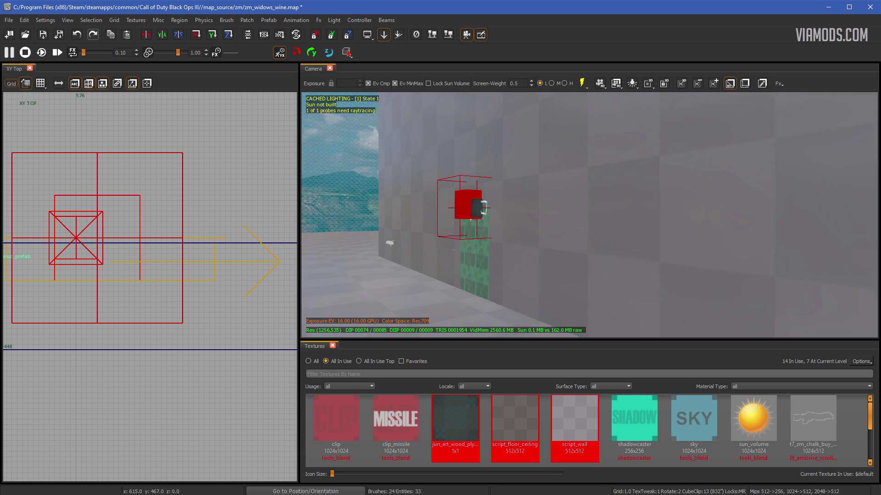
pyautogui.scroll(-2, 244, 238)
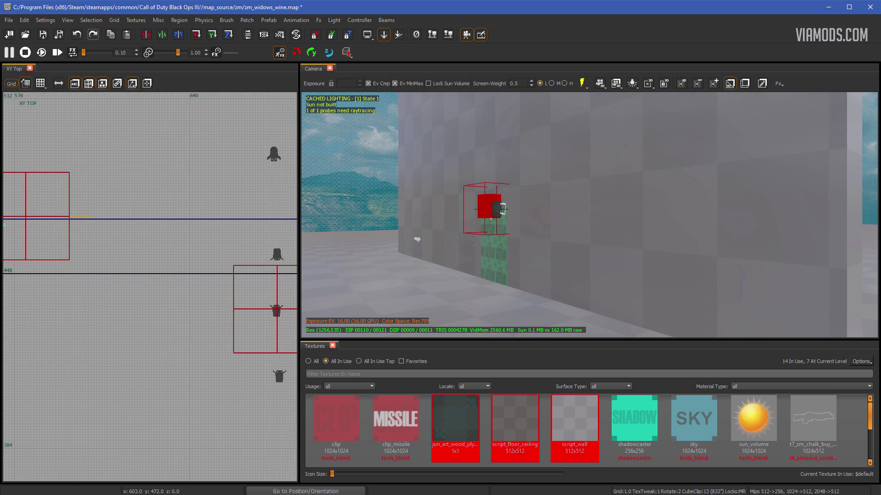
pyautogui.rightClick(563, 214)
pyautogui.moveTo(595, 380)
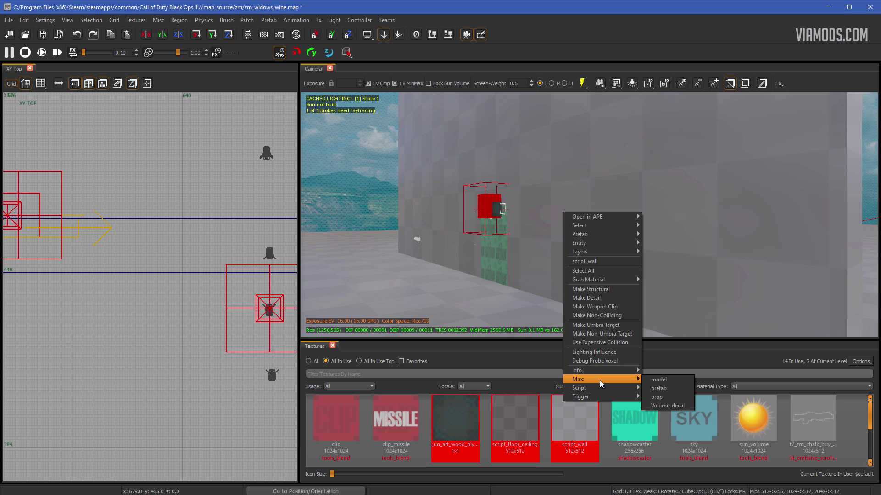
pyautogui.click(664, 388)
pyautogui.doubleClick(368, 212)
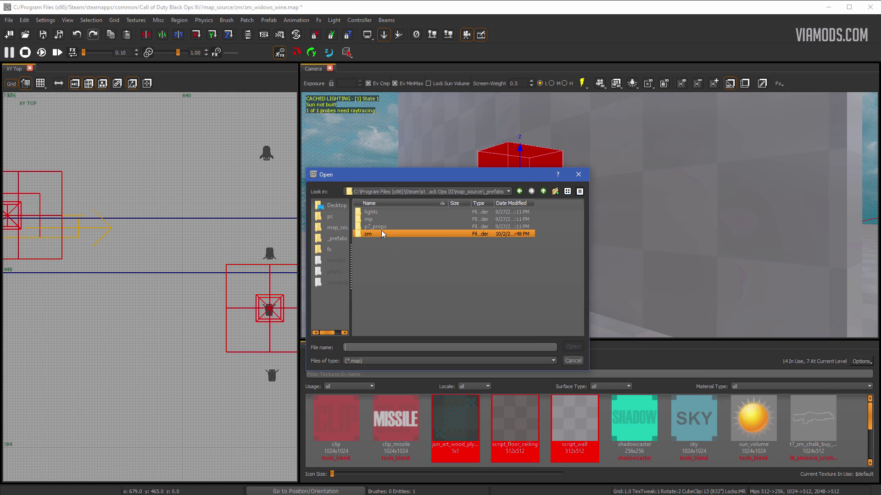
pyautogui.doubleClick(376, 212)
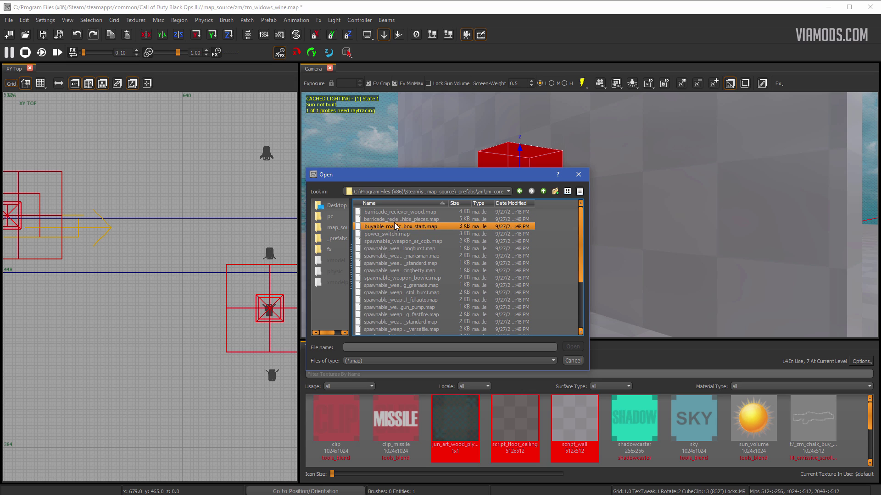
# - Browse the spawnable weapon prefabs and place spawnable_weapon_smg_standard.map on the wall
pyautogui.click(395, 294)
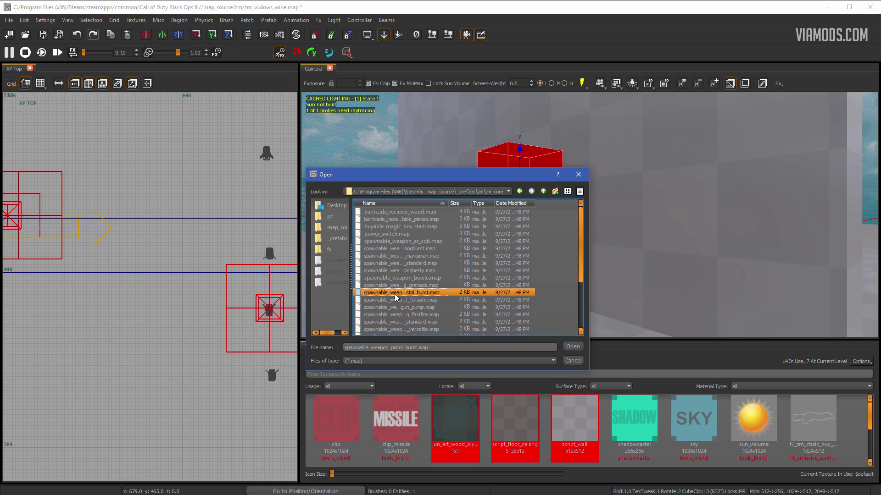
pyautogui.click(398, 308)
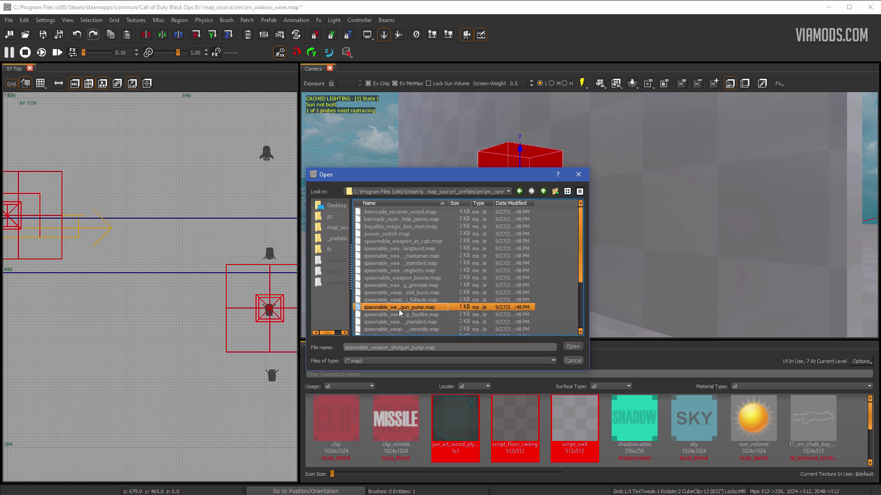
pyautogui.scroll(-1, 399, 311)
pyautogui.click(402, 299)
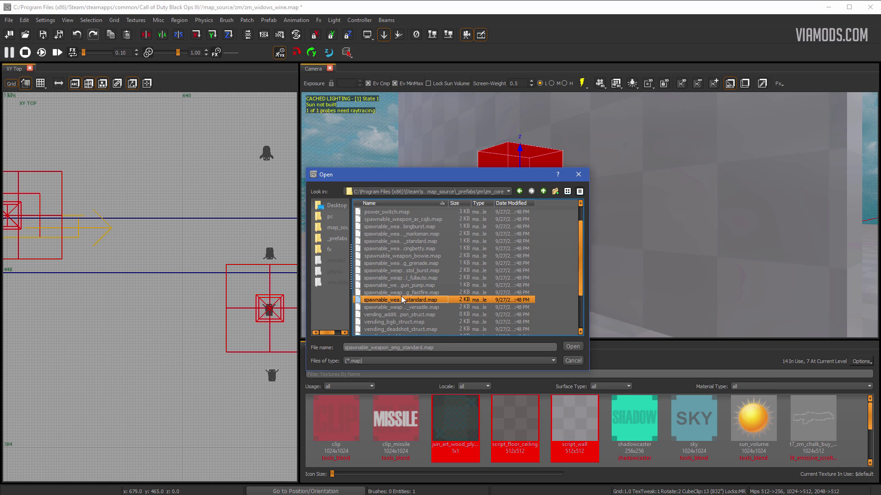
pyautogui.click(573, 347)
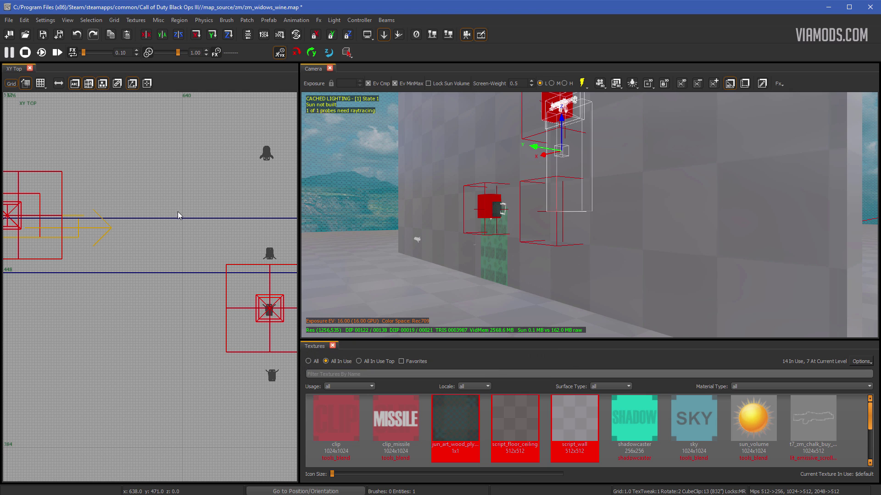
# - Lower the new SMG prefab to z 61, move it to y 478 in the top view, and deselect it
pyautogui.moveTo(230, 212); pyautogui.dragTo(173, 206, button='right')
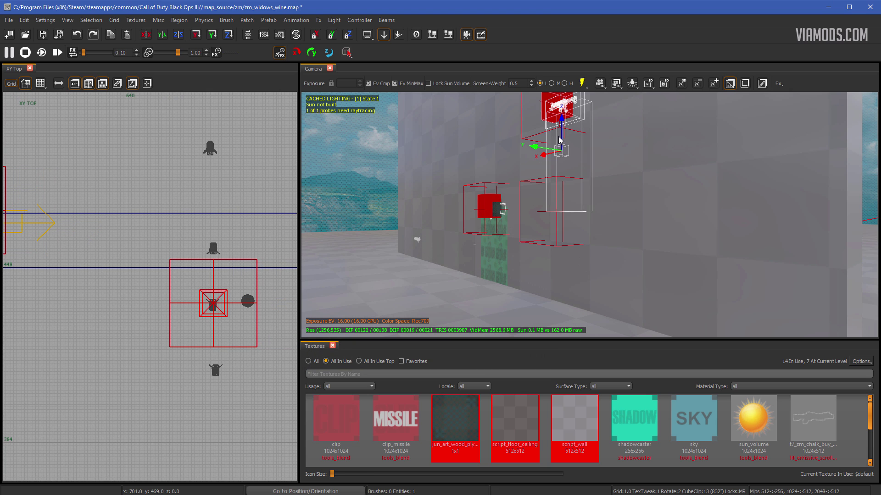
pyautogui.moveTo(562, 123); pyautogui.dragTo(559, 218)
pyautogui.scroll(-5, 156, 227)
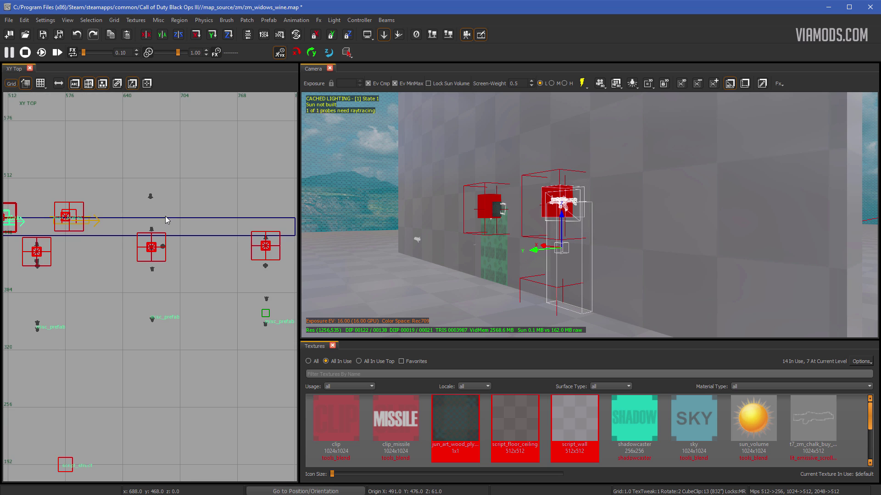
pyautogui.scroll(8, 167, 220)
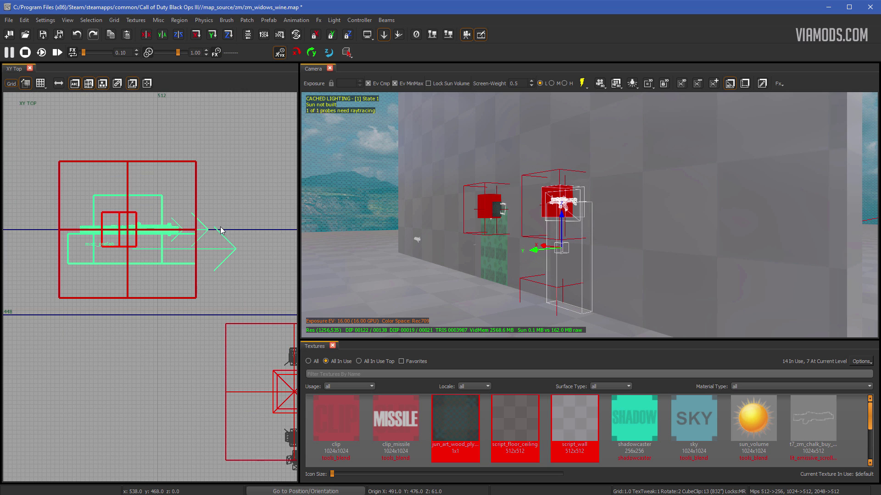
pyautogui.scroll(1, 205, 229)
pyautogui.moveTo(123, 223); pyautogui.dragTo(122, 218)
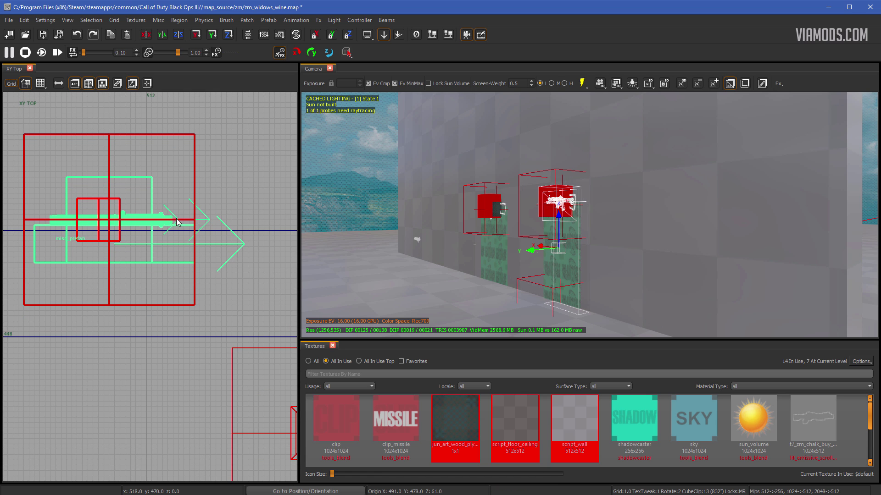
pyautogui.press('Escape')
# - Switch the 2D view to XZ front around the two wall weapons and set the grid size to 8
pyautogui.moveTo(570, 225); pyautogui.dragTo(605, 230, button='right')
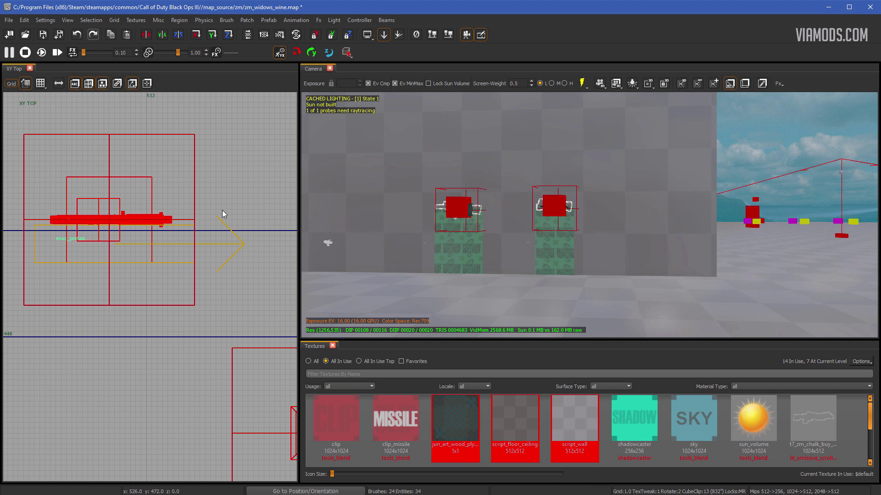
pyautogui.hotkey('ctrl', 'Tab')
pyautogui.scroll(-1, 203, 220)
pyautogui.moveTo(193, 229); pyautogui.dragTo(39, 216, button='right')
pyautogui.scroll(1, 203, 223)
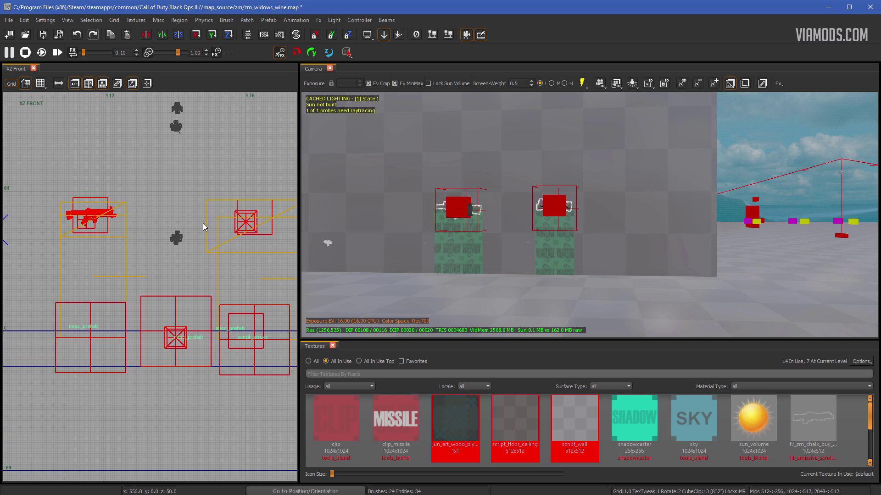
pyautogui.press('4')
pyautogui.scroll(1, 203, 223)
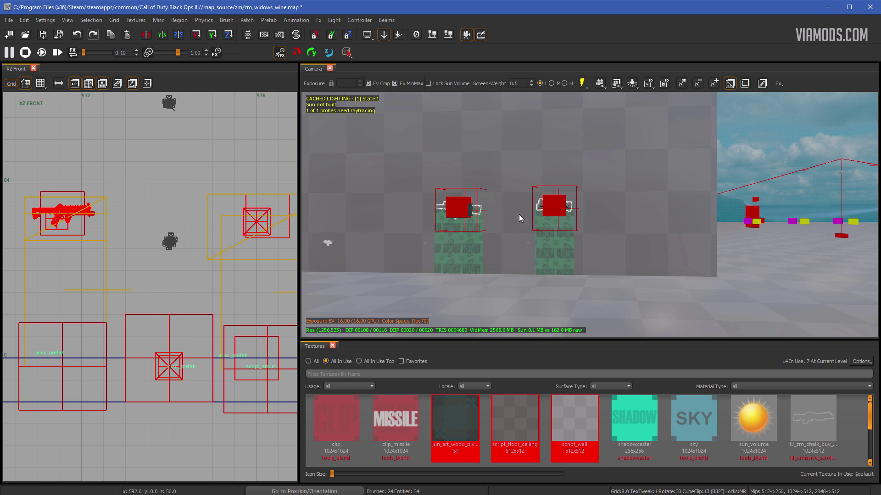
# - Inspect the two wall weapons and the surrounding prefabs in the camera view, and save the zm_widows_wine map
pyautogui.scroll(5, 537, 259)
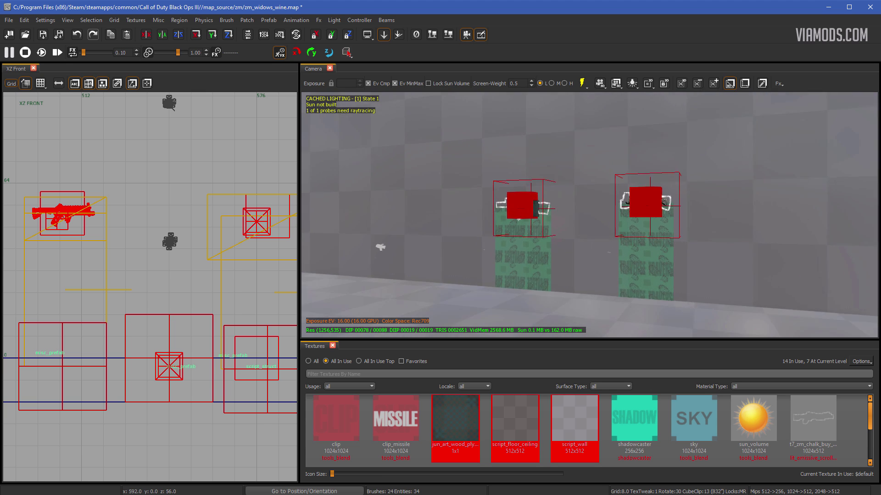
pyautogui.scroll(-3, 593, 280)
pyautogui.click(595, 229)
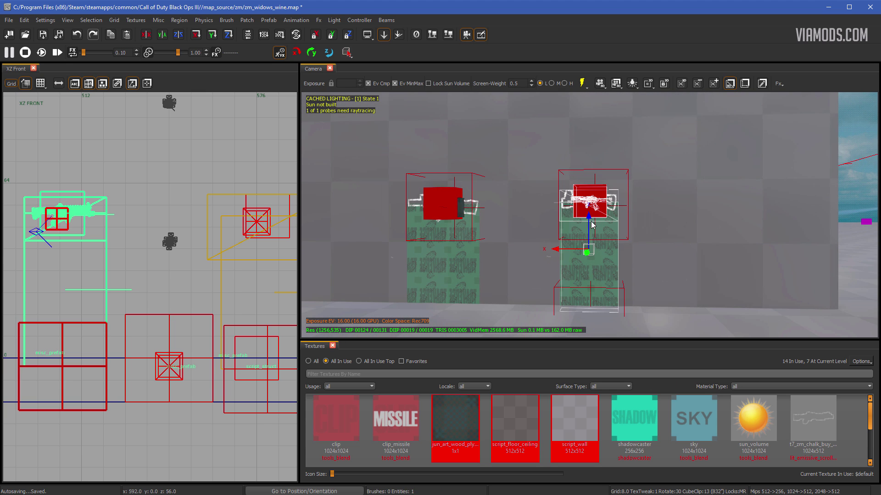
pyautogui.press('Escape')
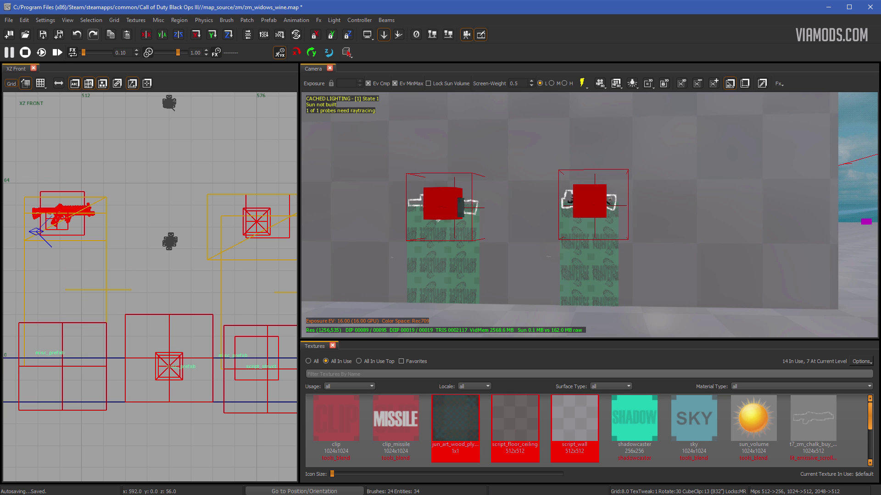
pyautogui.scroll(-3, 591, 217)
pyautogui.moveTo(611, 236); pyautogui.dragTo(570, 248, button='right')
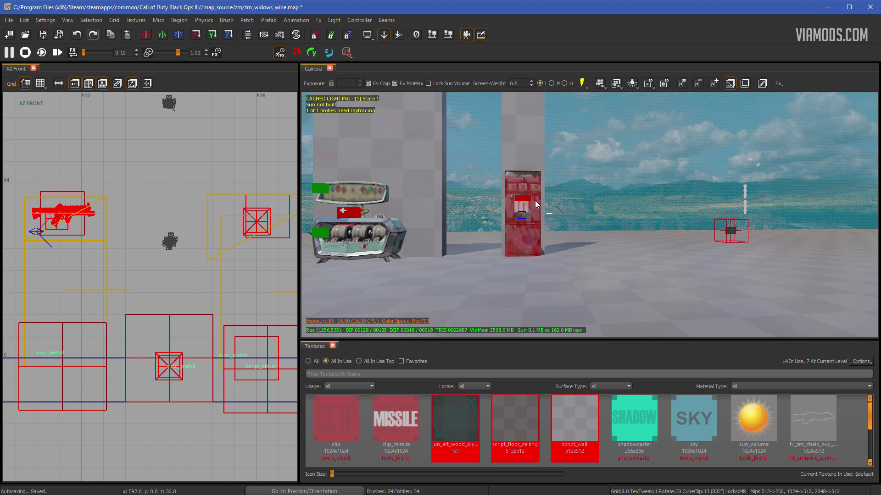
pyautogui.moveTo(536, 204)
pyautogui.mouseDown(button='right')
pyautogui.moveTo(509, 210)
pyautogui.moveTo(524, 178)
pyautogui.moveTo(529, 195)
pyautogui.mouseUp(button='right')
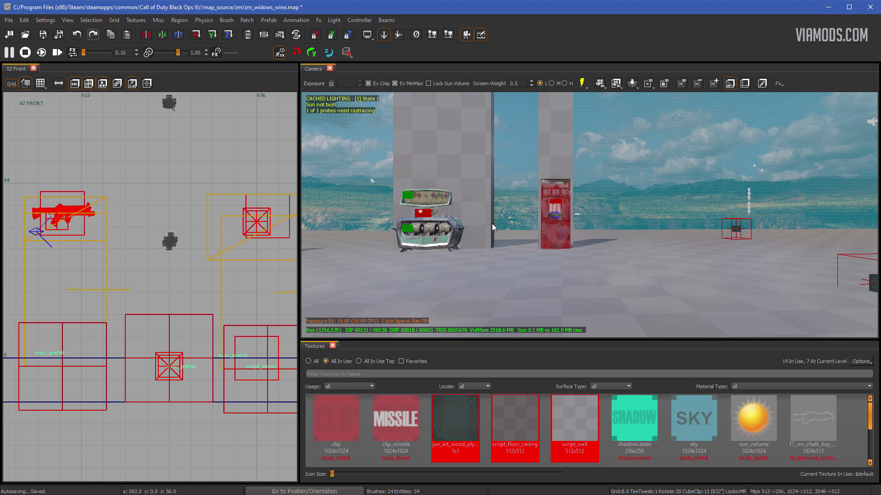
pyautogui.moveTo(474, 234); pyautogui.dragTo(474, 234, button='right')
pyautogui.moveTo(533, 187); pyautogui.dragTo(555, 187, button='right')
pyautogui.moveTo(474, 234); pyautogui.dragTo(568, 193, button='right')
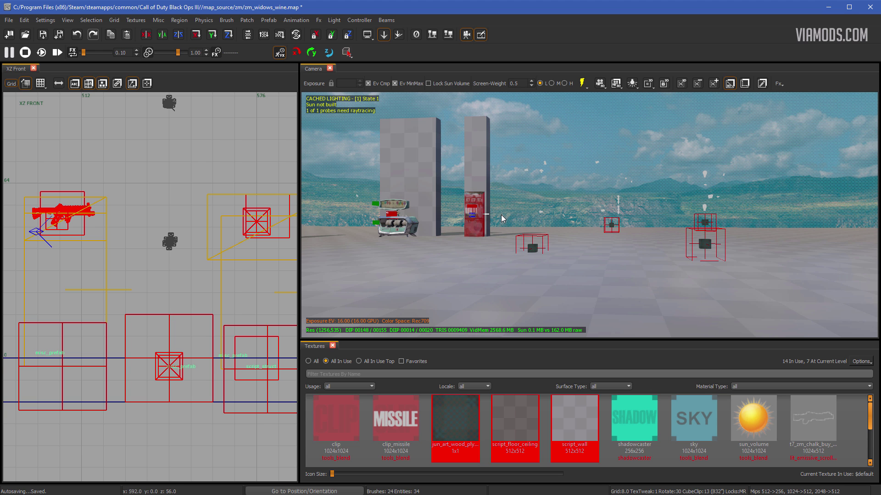
pyautogui.hotkey('ctrl', 's')
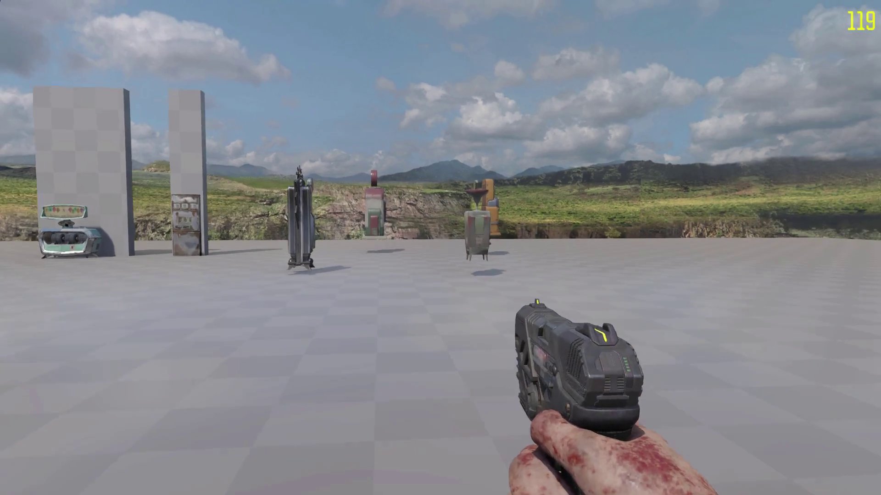
pyautogui.press('w')
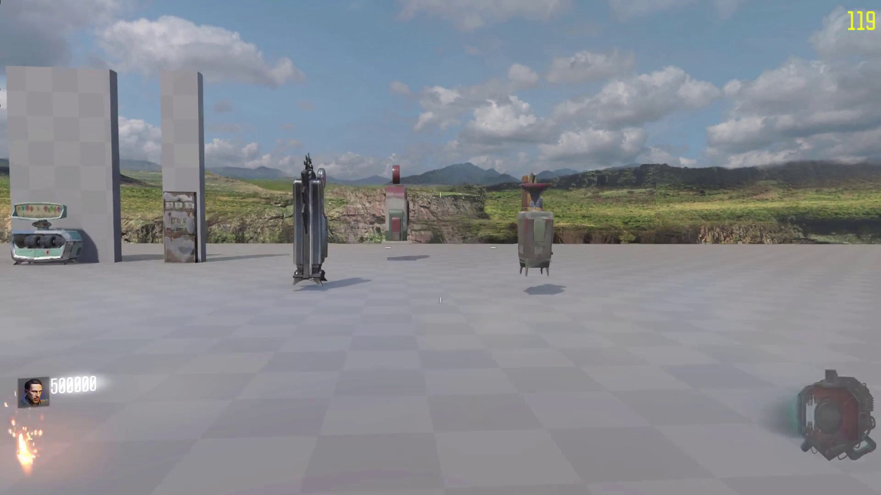
pyautogui.press('a')
pyautogui.press('w')
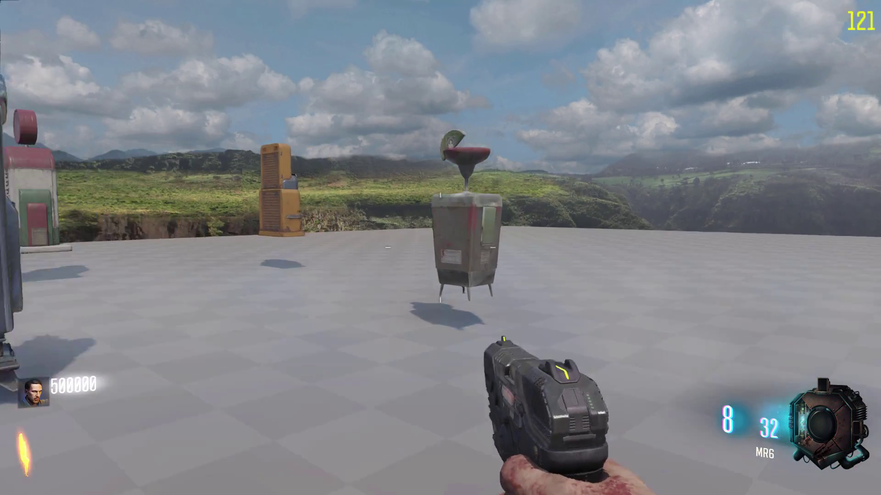
pyautogui.press('d')
pyautogui.press('w')
pyautogui.press('a')
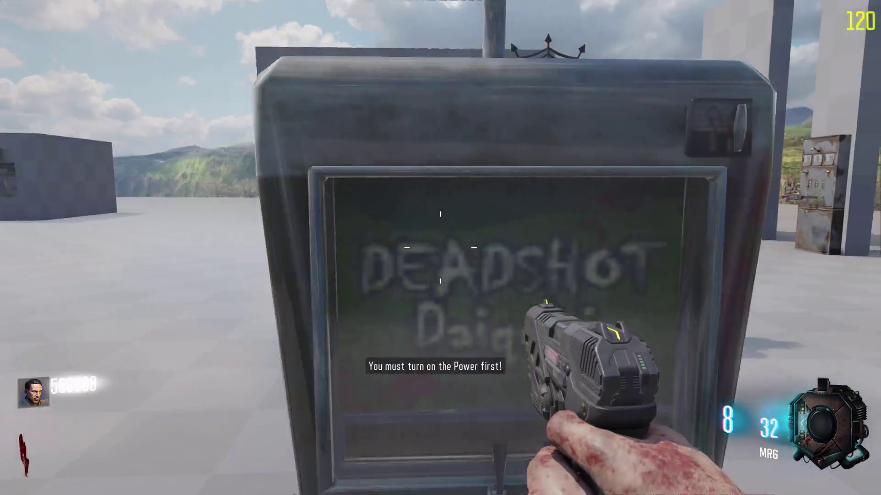
pyautogui.press('w')
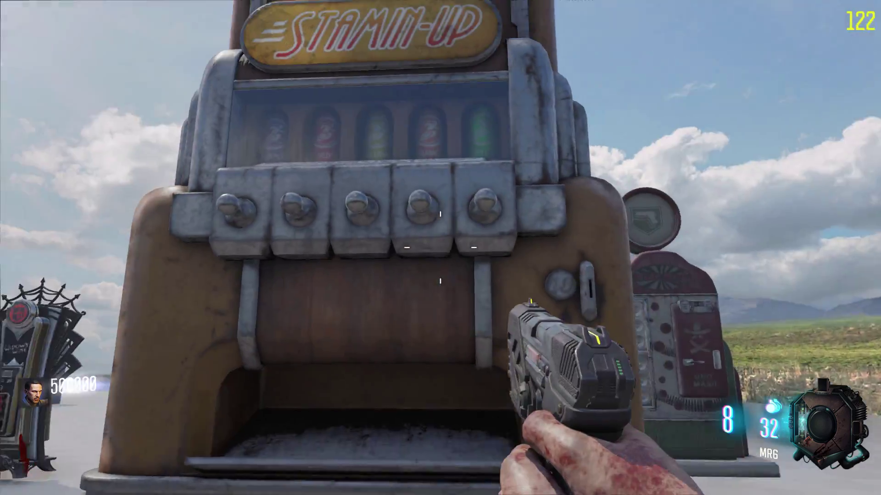
pyautogui.press('d')
pyautogui.press('w')
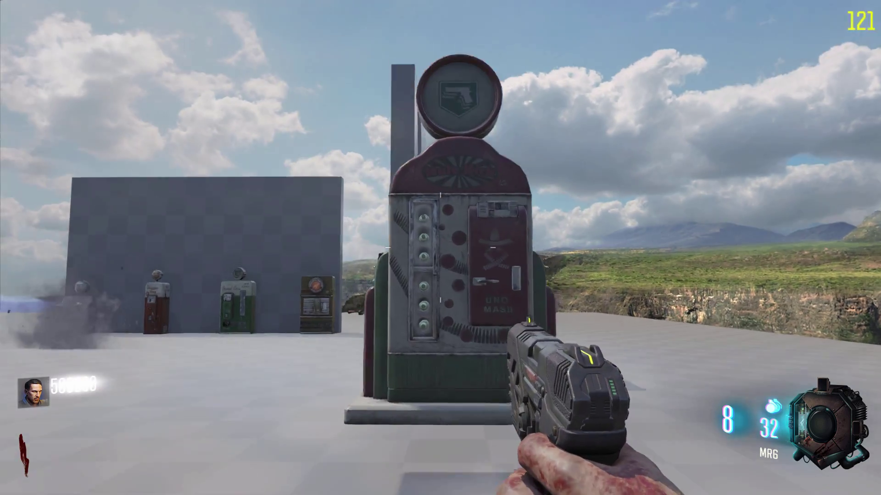
pyautogui.press('s')
pyautogui.press('w')
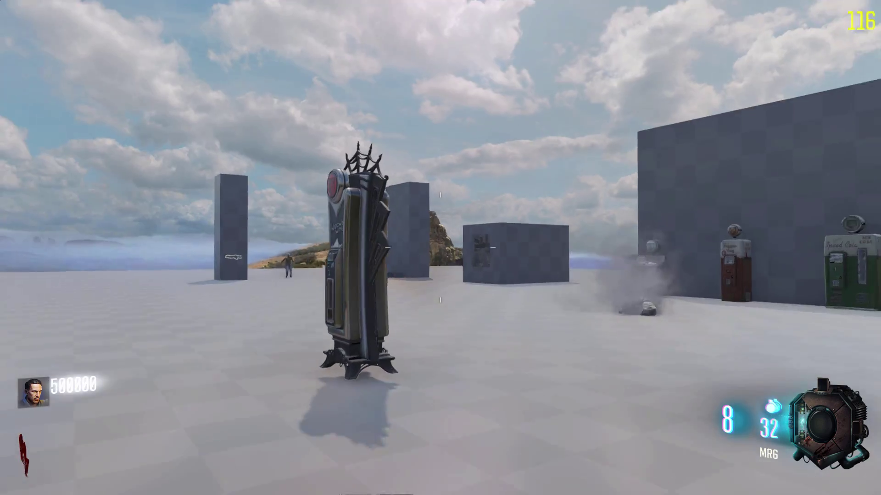
pyautogui.press('w')
pyautogui.press('w')
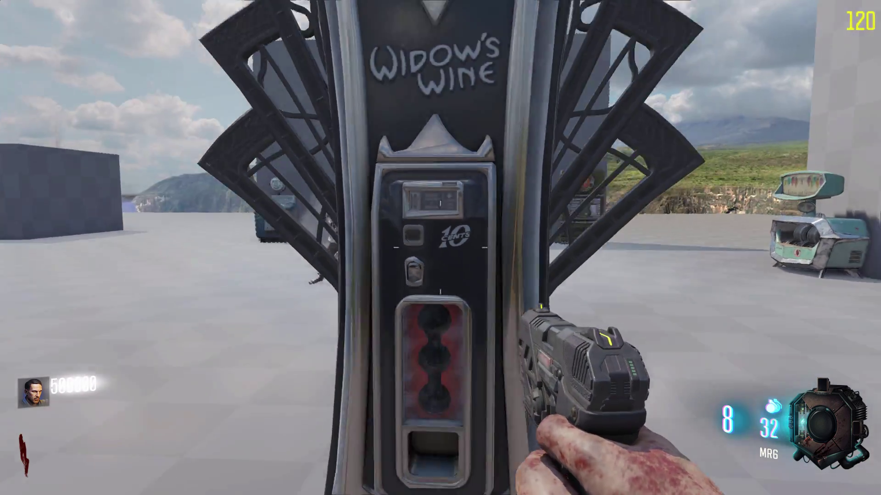
pyautogui.press('s')
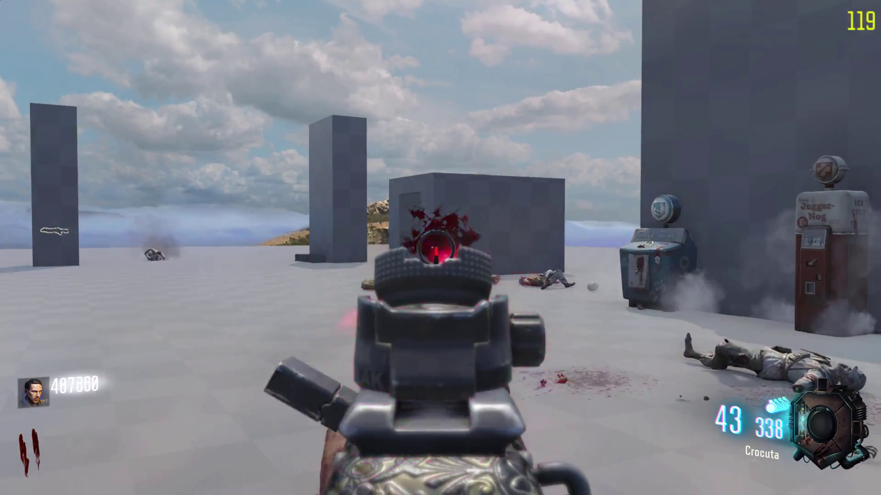
pyautogui.click(440, 248)
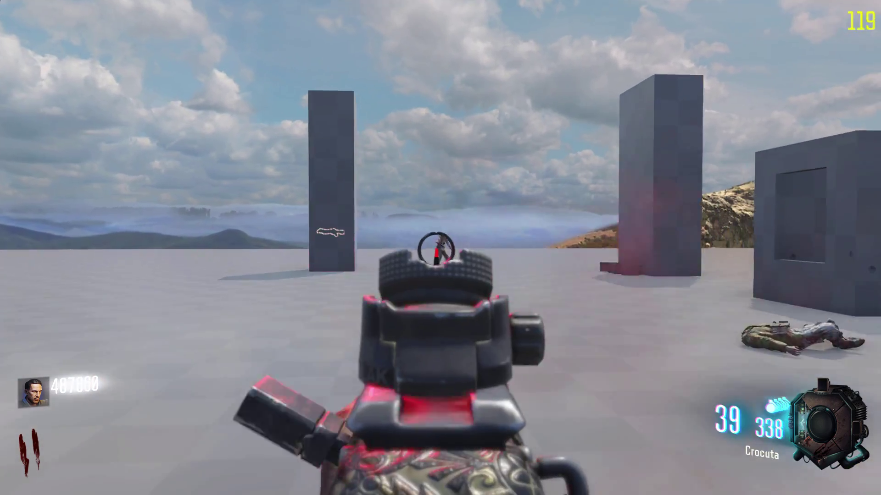
pyautogui.click(440, 248)
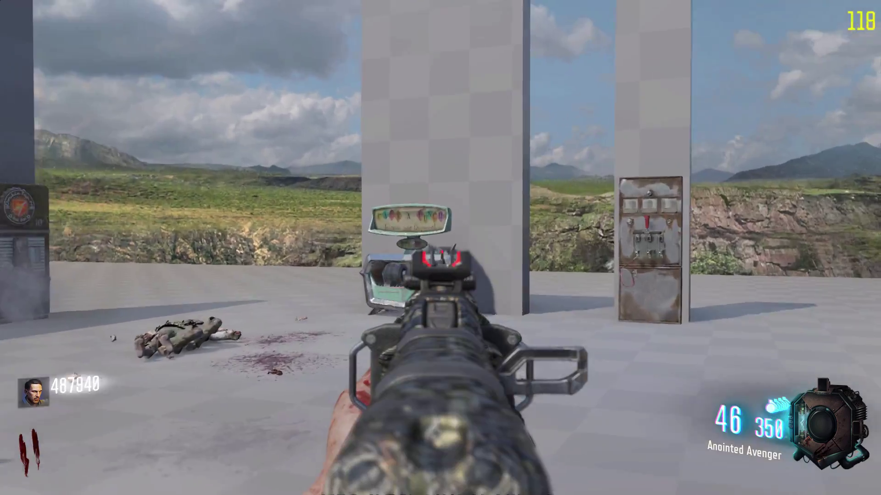
pyautogui.click(440, 248)
pyautogui.click(441, 248)
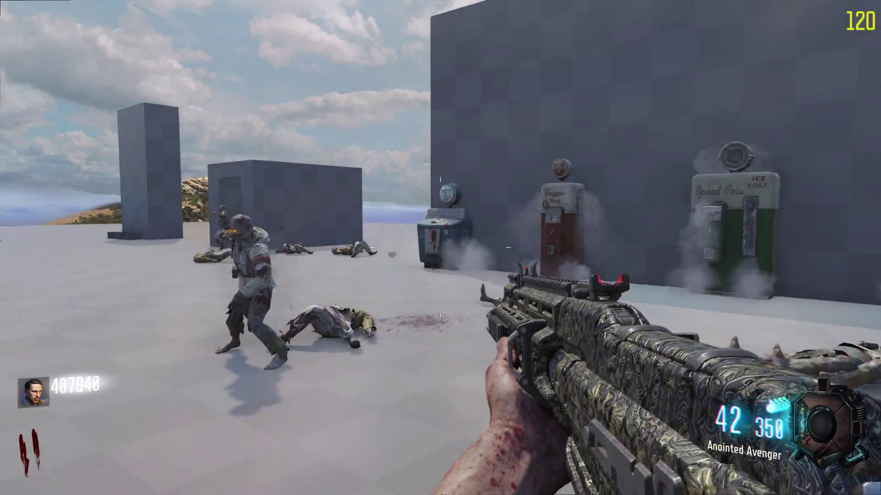
pyautogui.click(440, 247)
pyautogui.click(440, 247)
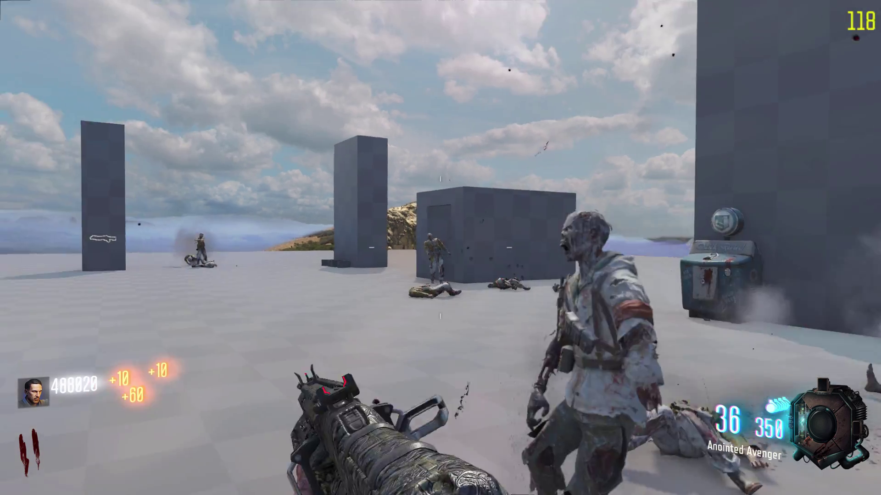
pyautogui.click(440, 247)
pyautogui.click(440, 247)
pyautogui.click(440, 248)
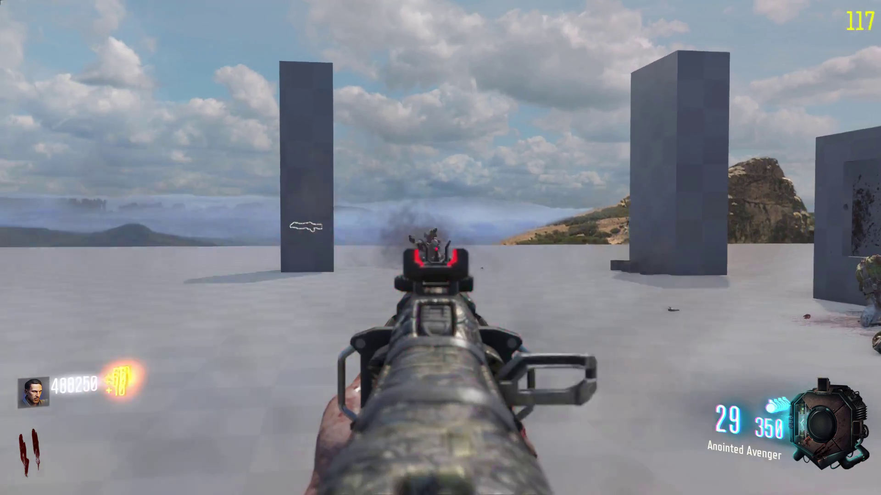
pyautogui.click(441, 248)
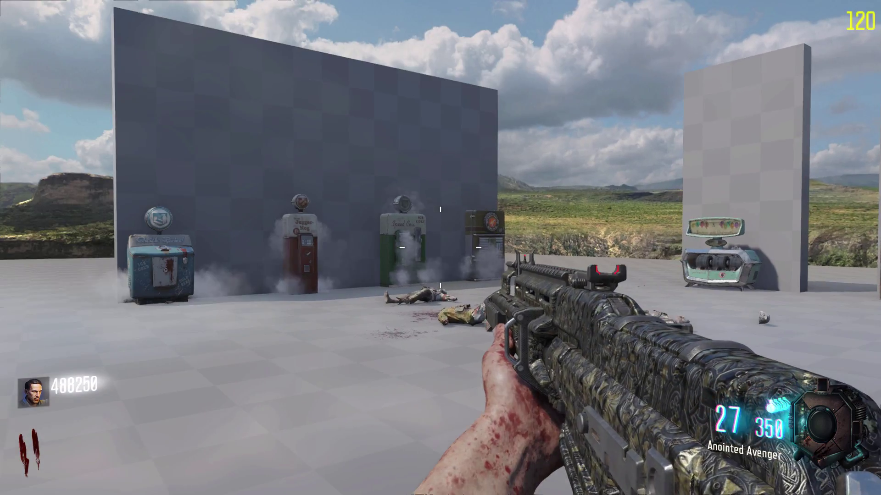